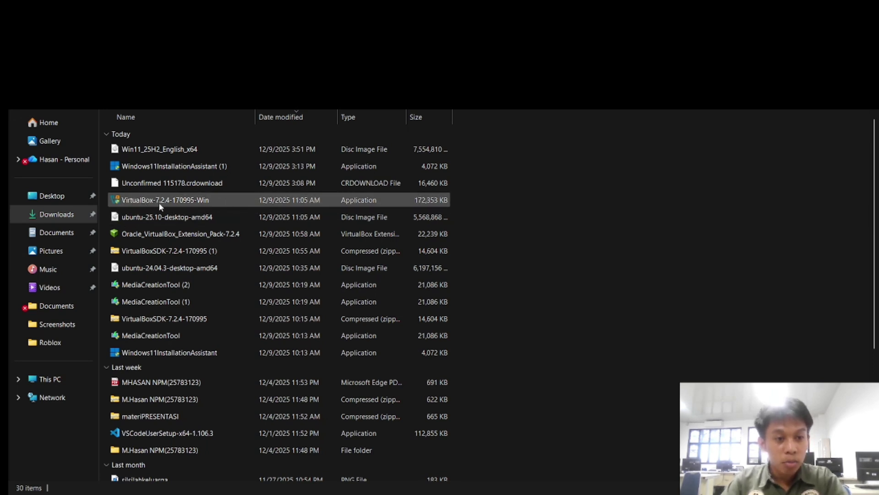
- Run the VirtualBox-7.2.4-170995-Win installer and repair the existing VirtualBox 7.2.4 installation
{"action": "left_click", "coordinate": [201, 200]}
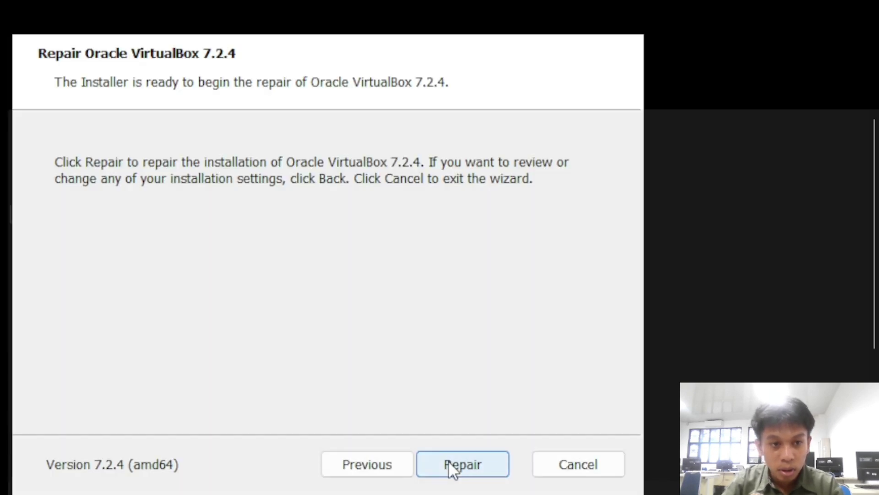
{"action": "left_click", "coordinate": [449, 461]}
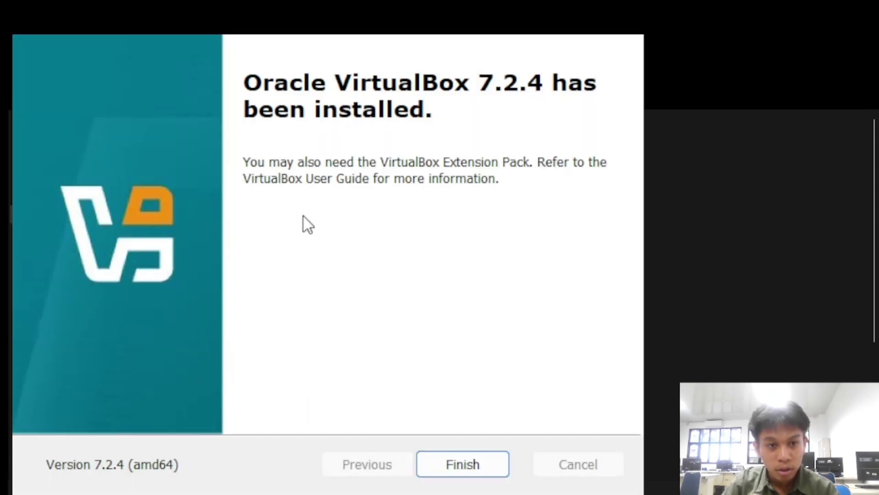
- Finish the installer so VirtualBox Manager opens on its Get started page
{"action": "left_click", "coordinate": [461, 463]}
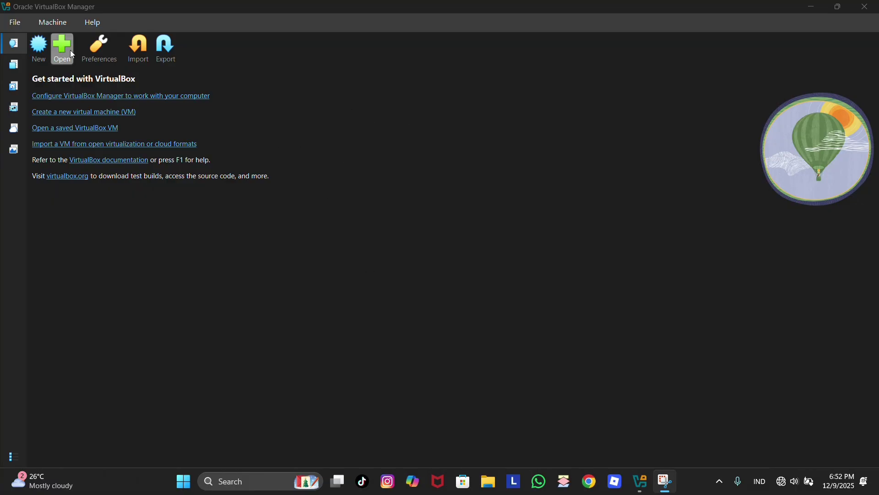
- Start a new VM named 'win11hasan' stored in the win64bit folder under VirtualBox VMs
{"action": "left_click", "coordinate": [39, 51]}
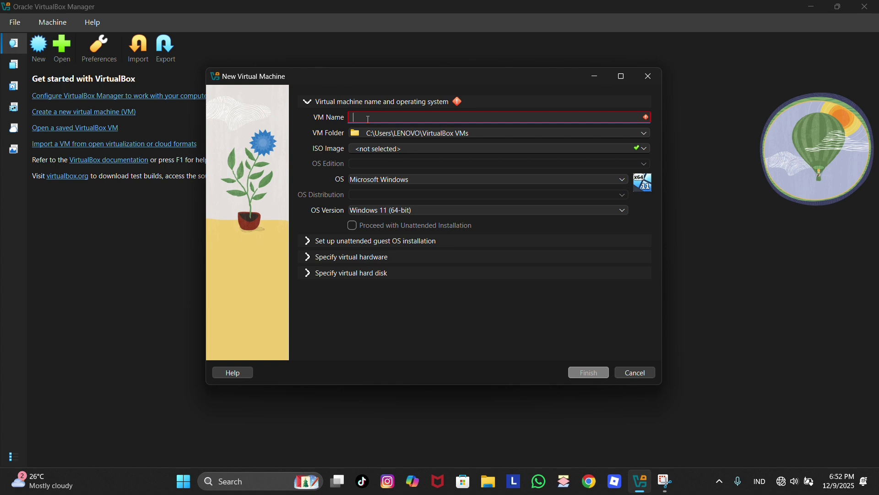
{"action": "type", "text": "wi"}
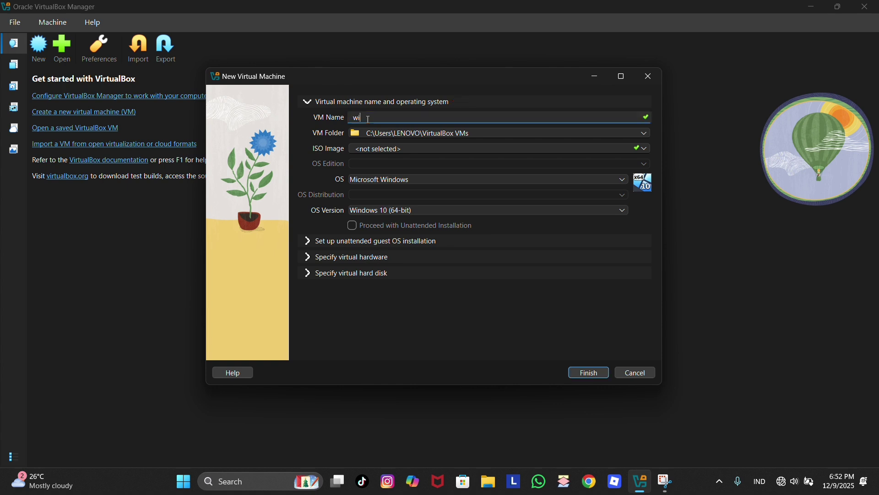
{"action": "type", "text": "n11hasan"}
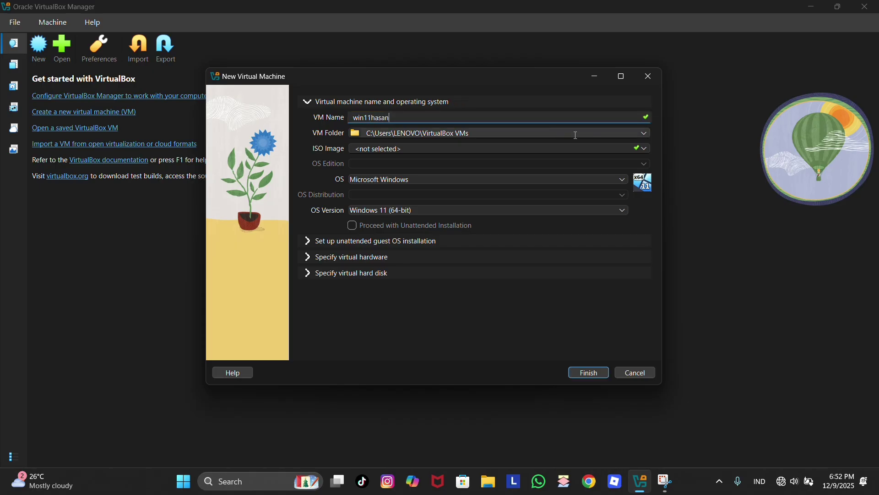
{"action": "left_click", "coordinate": [632, 134]}
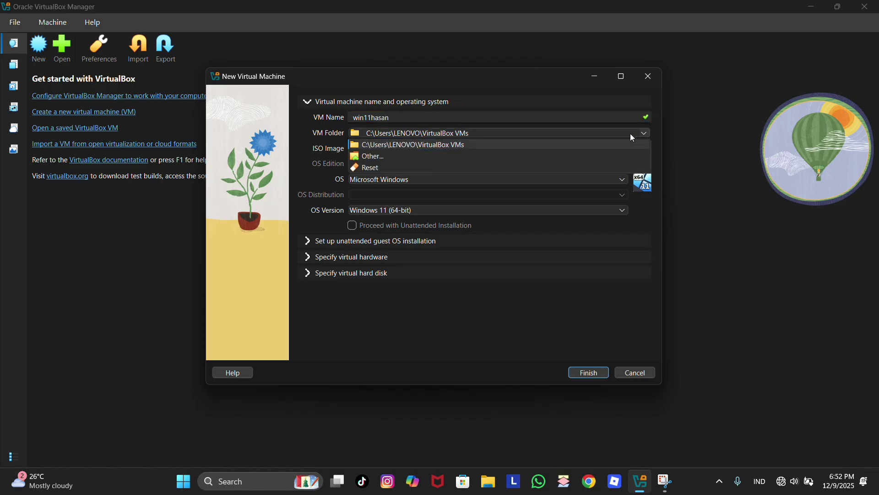
{"action": "left_click", "coordinate": [378, 156]}
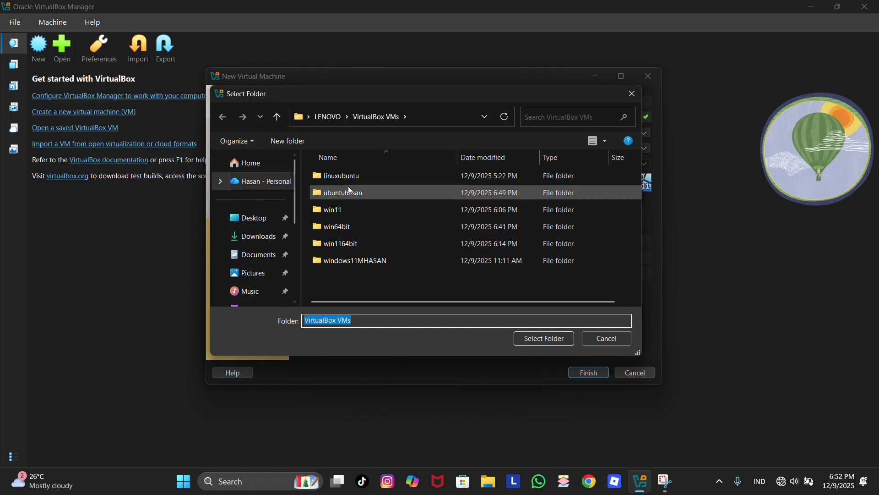
{"action": "left_click", "coordinate": [370, 226]}
{"action": "left_click", "coordinate": [372, 246]}
{"action": "left_click", "coordinate": [366, 226]}
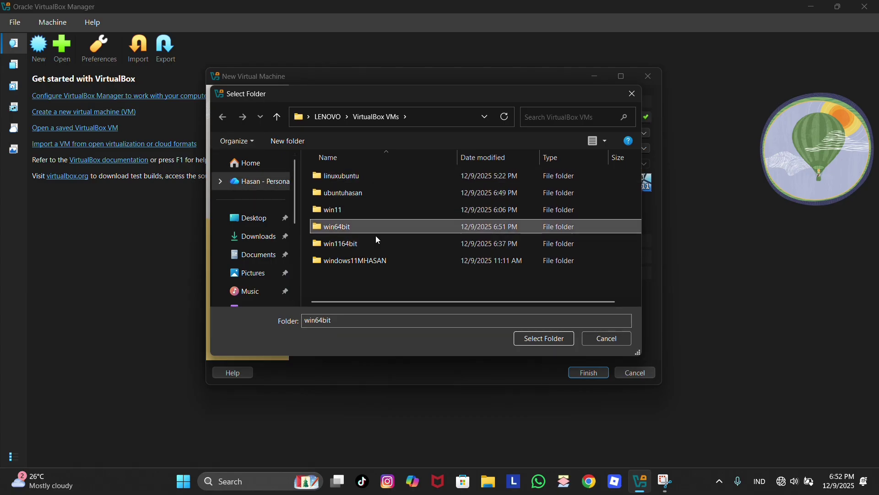
{"action": "left_click", "coordinate": [528, 339]}
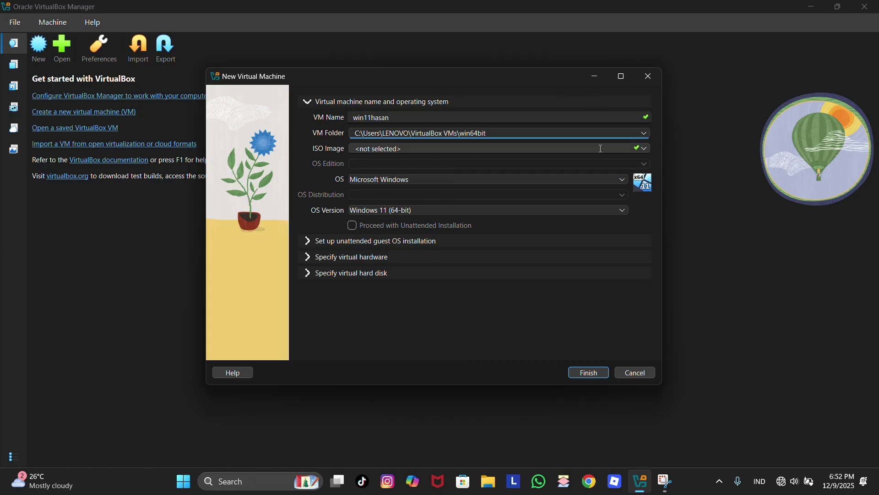
- Retry choosing the win64bit folder, dismiss the path-does-not-exist warning, and cancel the picker
{"action": "left_click", "coordinate": [646, 134]}
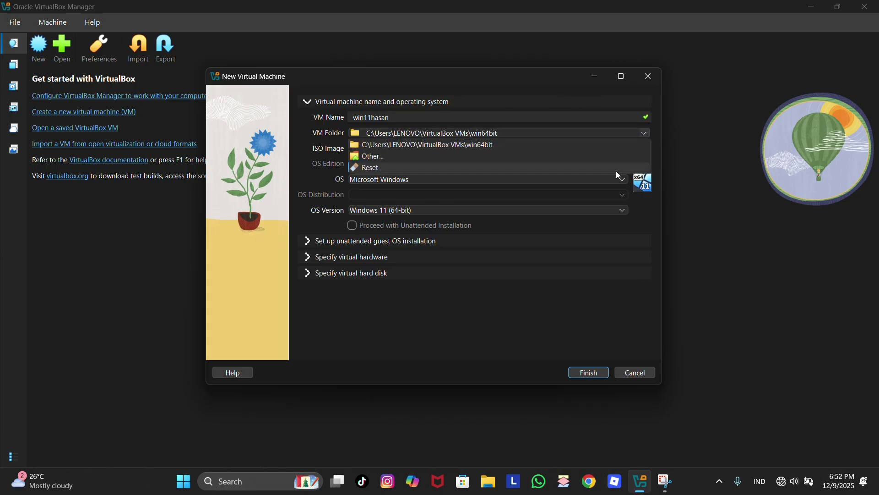
{"action": "left_click", "coordinate": [374, 155]}
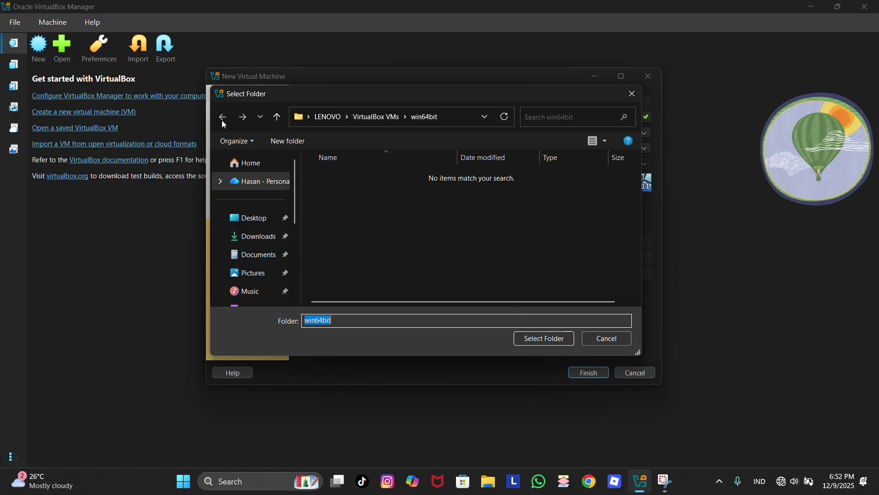
{"action": "left_click", "coordinate": [537, 340]}
{"action": "left_click", "coordinate": [523, 181]}
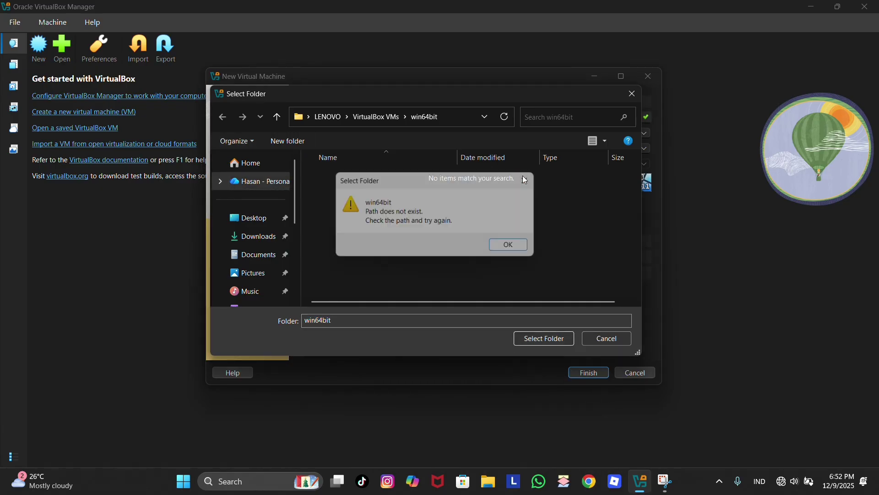
{"action": "left_click", "coordinate": [631, 94]}
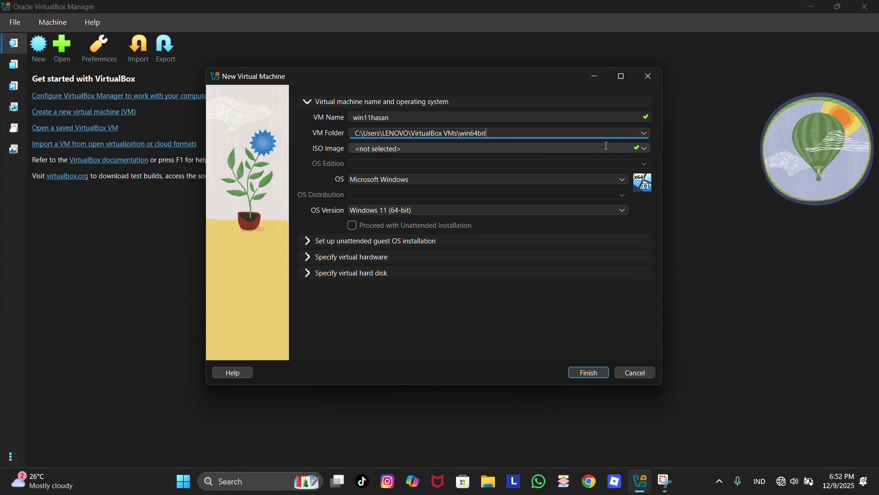
- Attach Win11_25H2_English_x64.iso from Downloads as the VM's installation image
{"action": "left_click", "coordinate": [648, 153]}
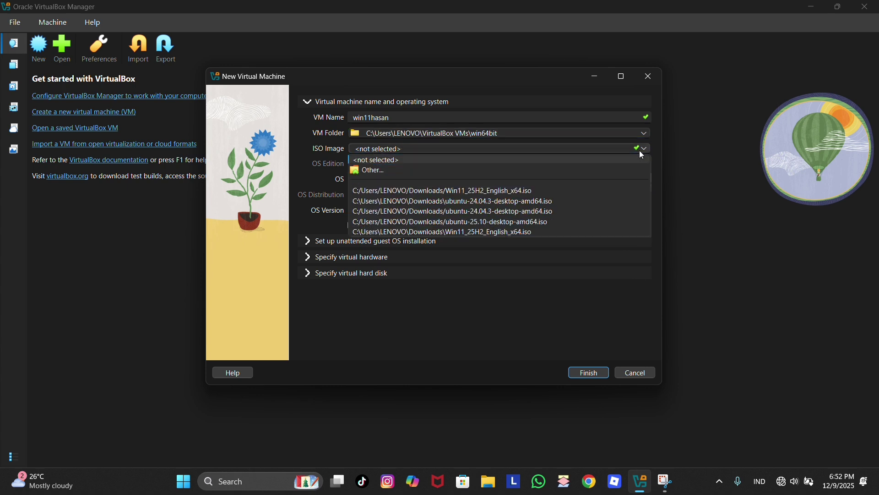
{"action": "left_click", "coordinate": [376, 168]}
{"action": "left_click", "coordinate": [316, 189]}
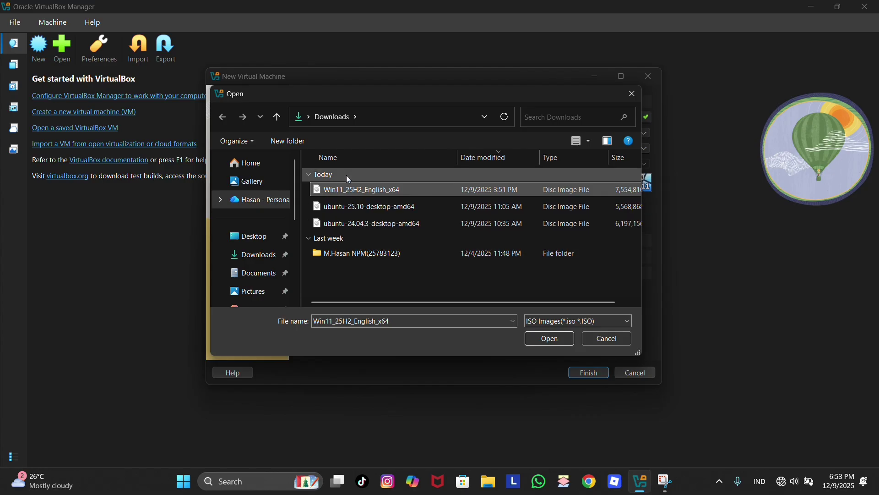
{"action": "left_click", "coordinate": [552, 340]}
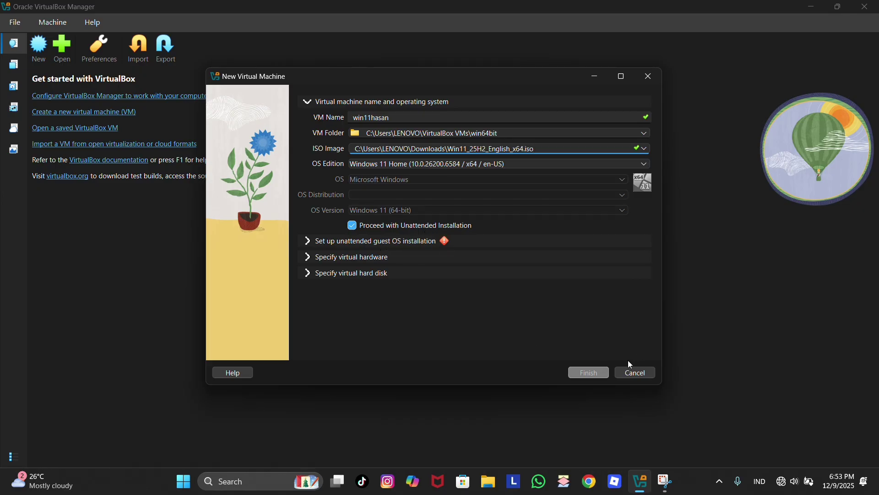
- Give the unattended install a custom user name and matching password, and enable Guest Additions
{"action": "left_click", "coordinate": [411, 239]}
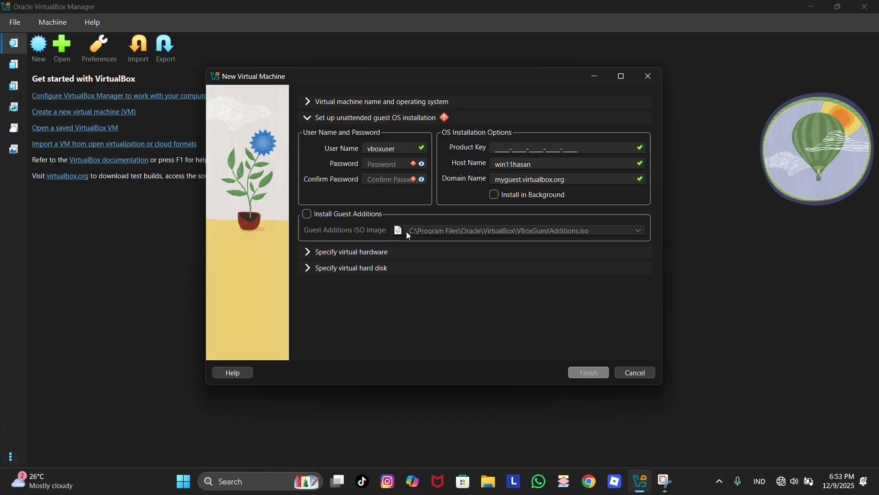
{"action": "left_click", "coordinate": [403, 148]}
{"action": "left_click_drag", "start_coordinate": [403, 148], "coordinate": [357, 149]}
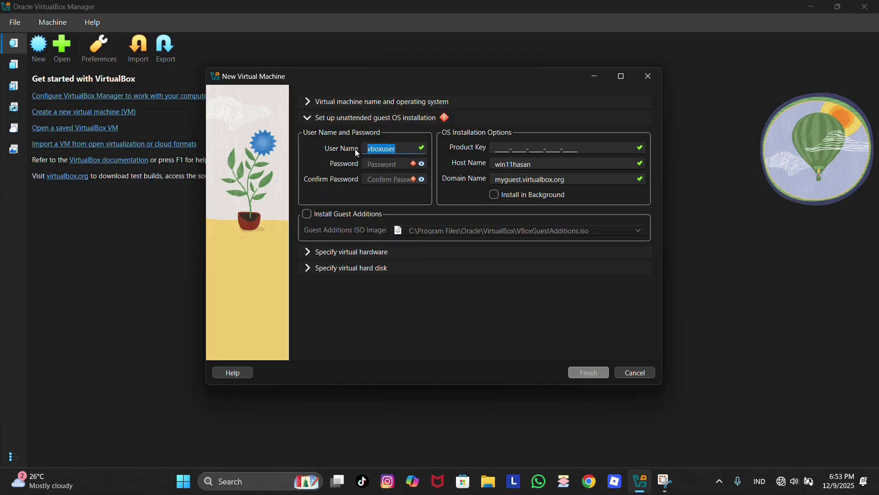
{"action": "type", "text": "mhasan"}
{"action": "left_click", "coordinate": [369, 163]}
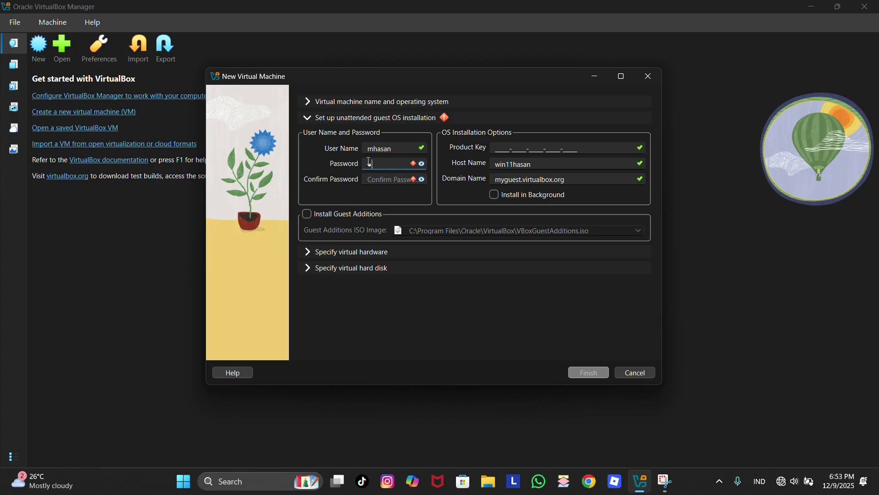
{"action": "type", "text": "123"}
{"action": "left_click", "coordinate": [373, 177]}
{"action": "type", "text": "123"}
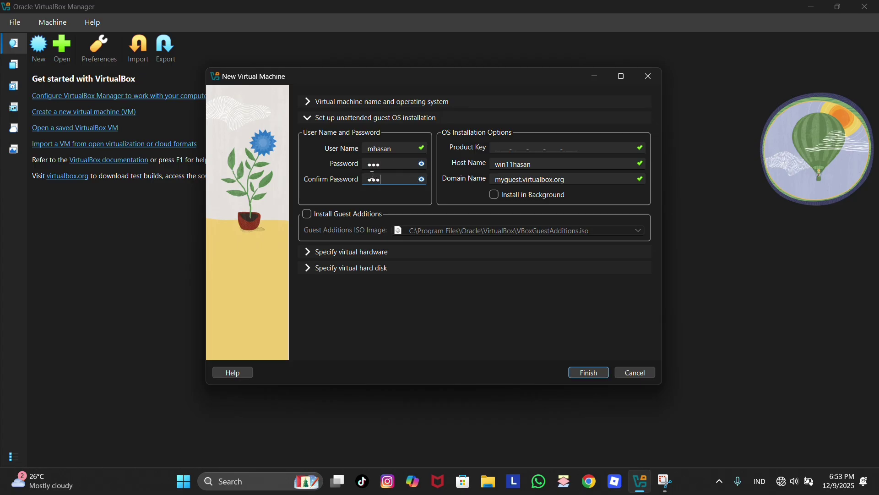
{"action": "left_click", "coordinate": [310, 216]}
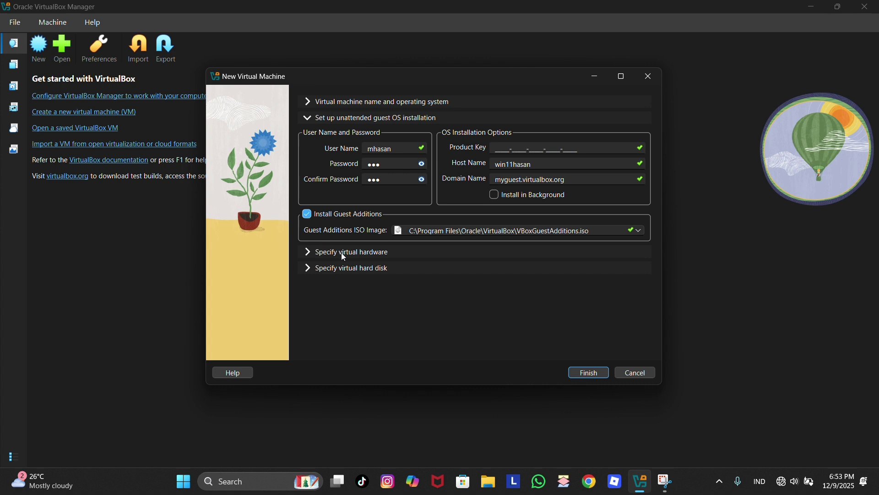
- Set base memory to 6236 MB and 4 CPUs, then finish creating the VM
{"action": "left_click", "coordinate": [357, 251]}
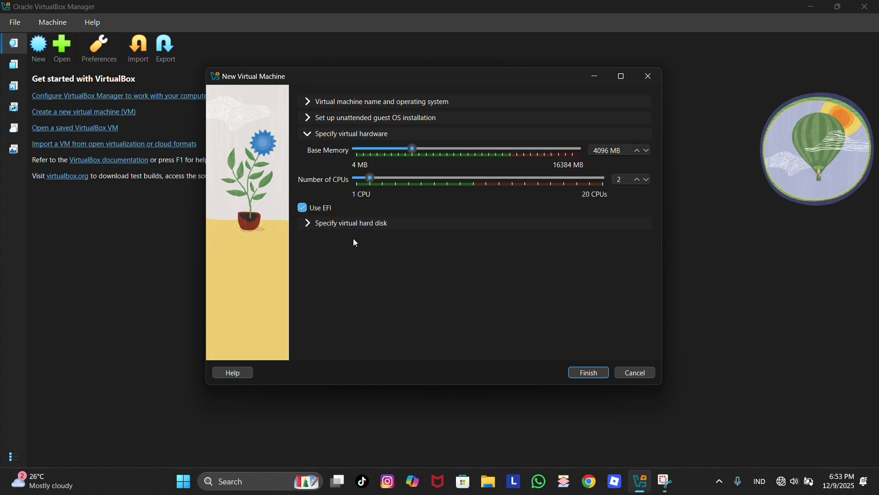
{"action": "left_click", "coordinate": [434, 157]}
{"action": "left_click", "coordinate": [443, 155]}
{"action": "left_click", "coordinate": [396, 179]}
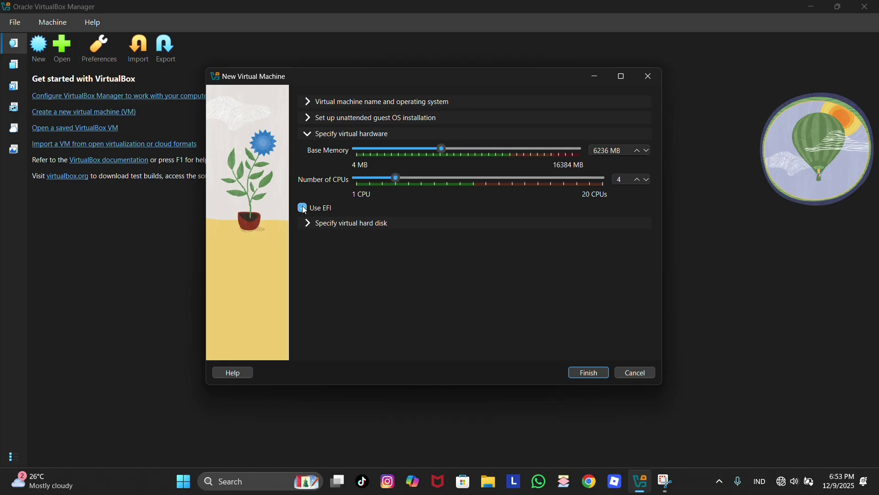
{"action": "left_click", "coordinate": [582, 374]}
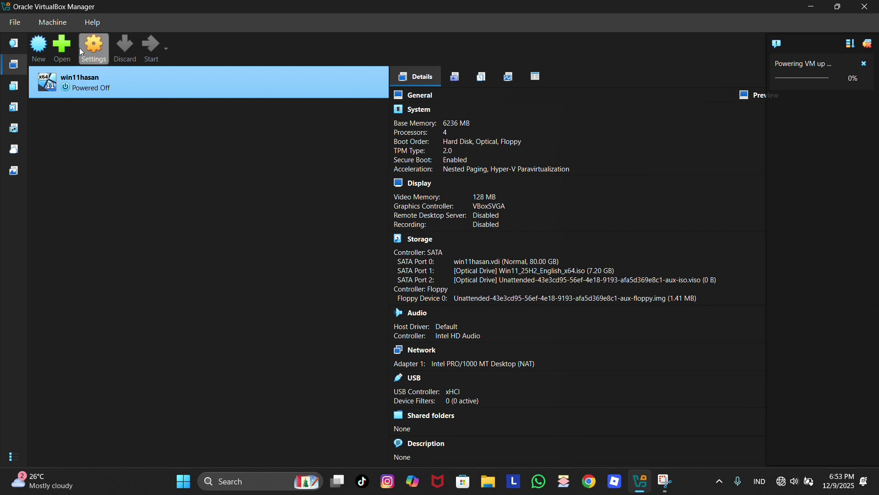
- Power off the briefly started win11hasan VM and close its window
{"action": "left_click", "coordinate": [104, 42]}
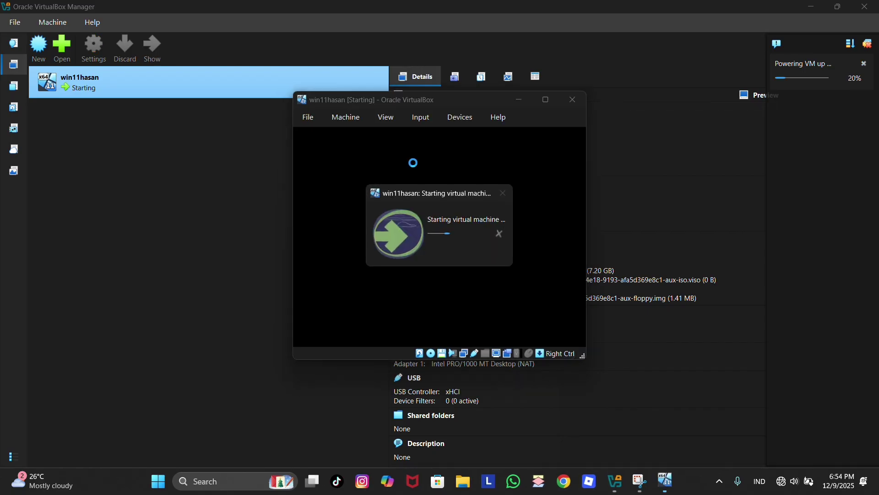
{"action": "left_click", "coordinate": [564, 107]}
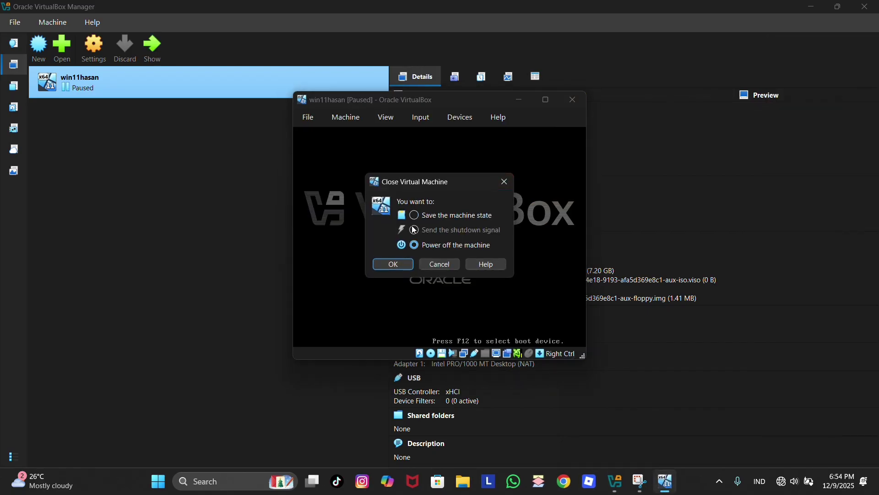
{"action": "left_click", "coordinate": [394, 265]}
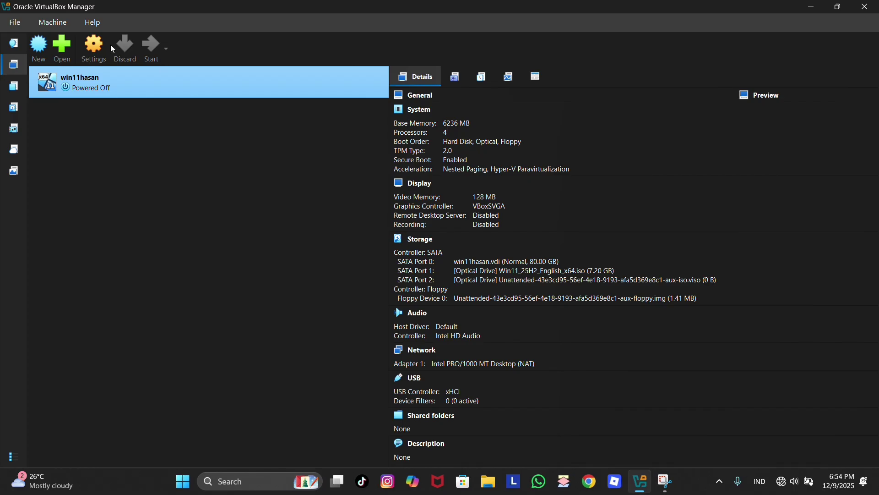
- Set win11hasan's shared clipboard and drag-and-drop both to Bidirectional
{"action": "left_click", "coordinate": [94, 48]}
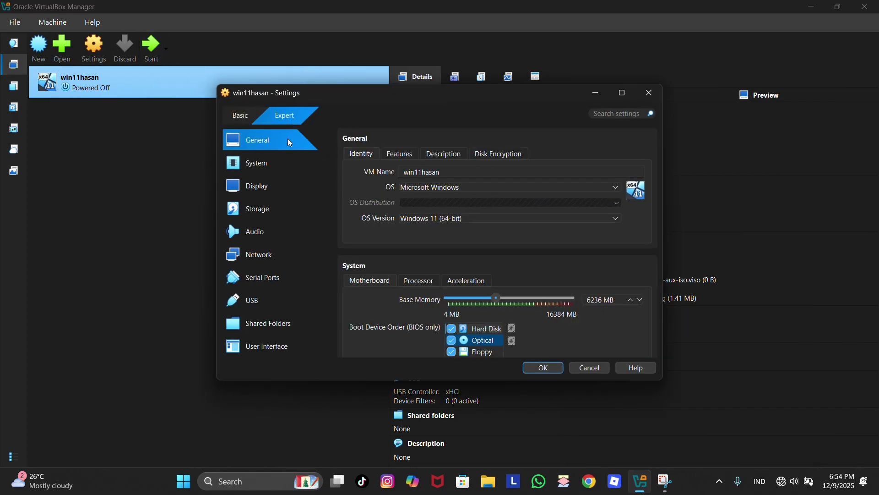
{"action": "left_click", "coordinate": [399, 154]}
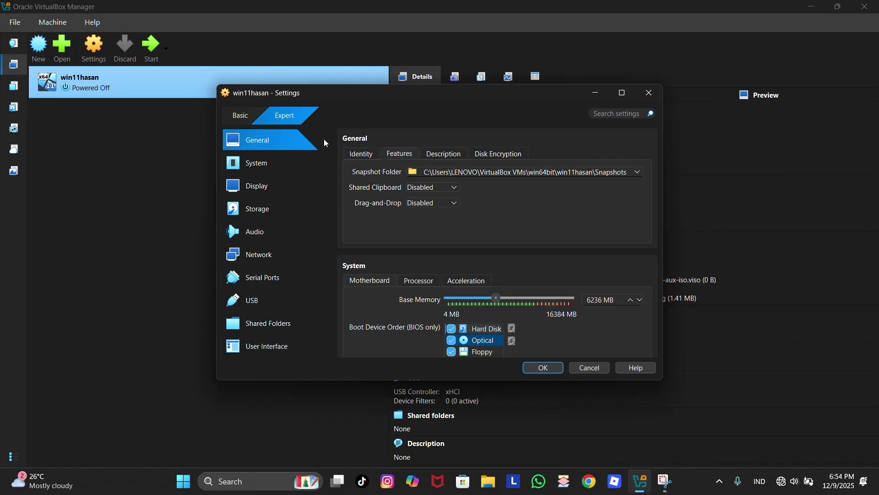
{"action": "left_click", "coordinate": [365, 153]}
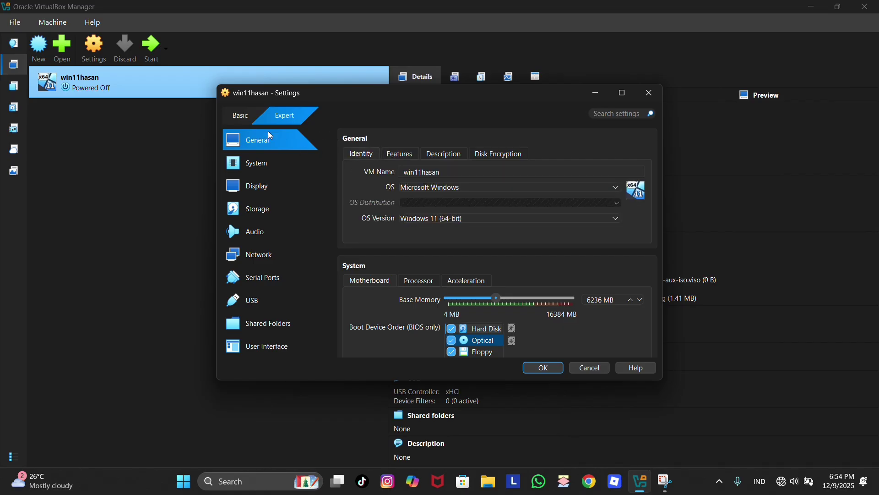
{"action": "left_click", "coordinate": [402, 157]}
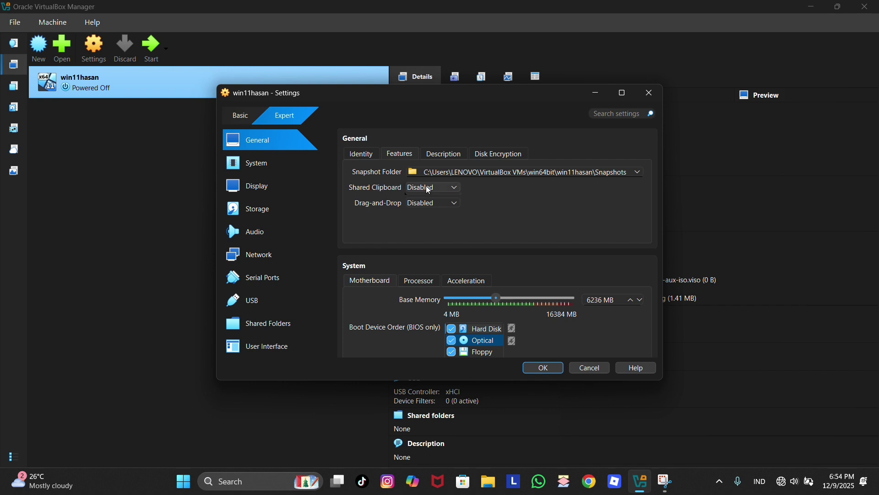
{"action": "left_click", "coordinate": [424, 188]}
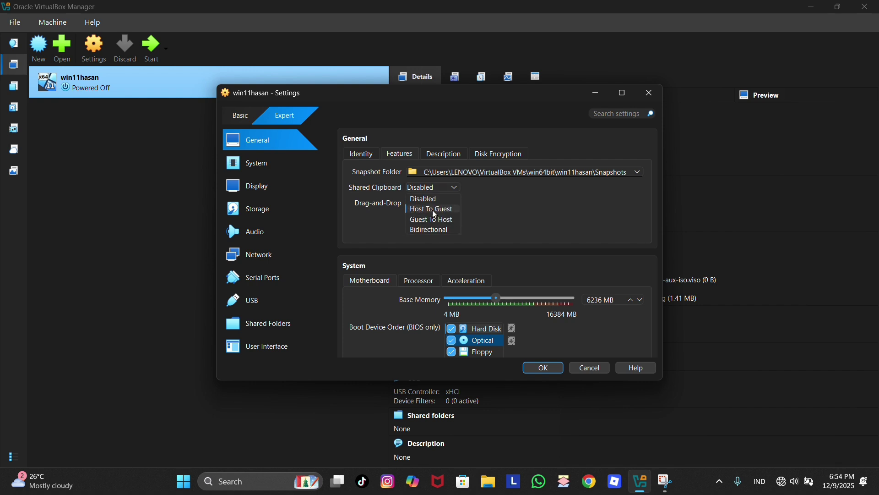
{"action": "left_click", "coordinate": [441, 232]}
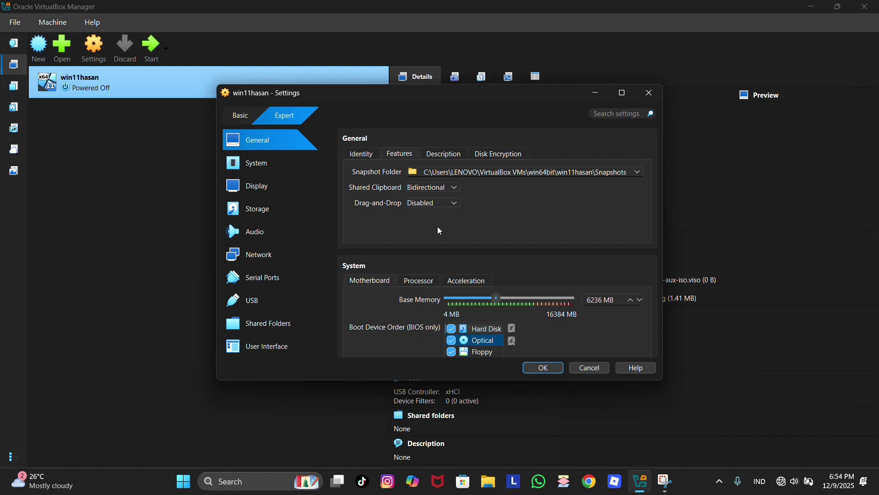
{"action": "left_click", "coordinate": [433, 203]}
{"action": "left_click", "coordinate": [433, 245]}
- Use Hyper-V as the paravirtualization interface under System > Acceleration
{"action": "left_click", "coordinate": [281, 165]}
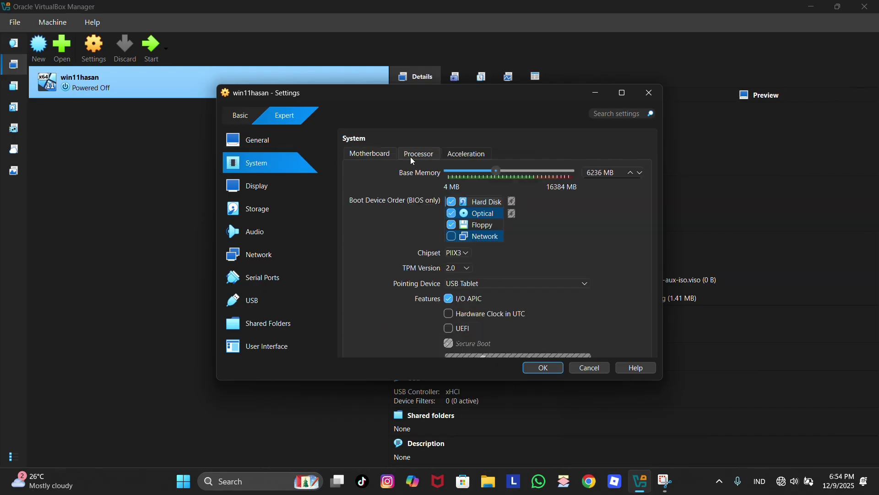
{"action": "left_click", "coordinate": [414, 160]}
{"action": "left_click", "coordinate": [469, 157]}
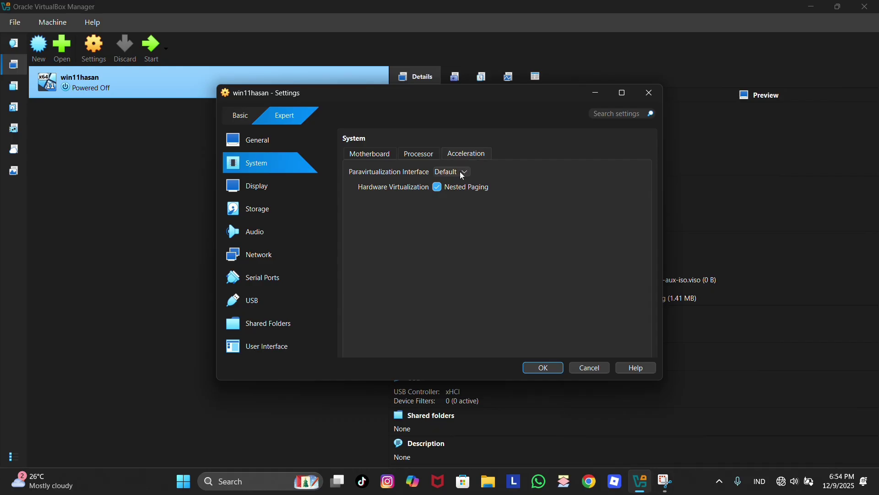
{"action": "left_click", "coordinate": [462, 173]}
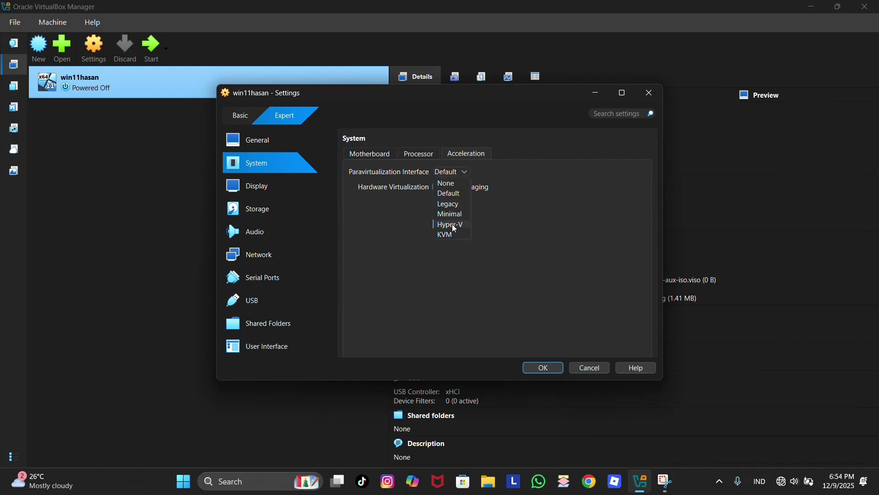
{"action": "left_click", "coordinate": [455, 225]}
- Enable 3D acceleration in the Display settings
{"action": "left_click", "coordinate": [284, 185]}
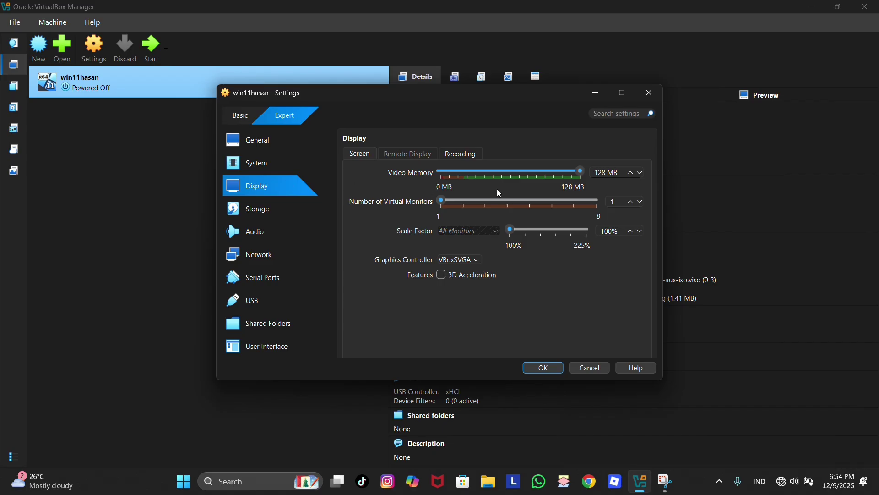
{"action": "left_click", "coordinate": [442, 276]}
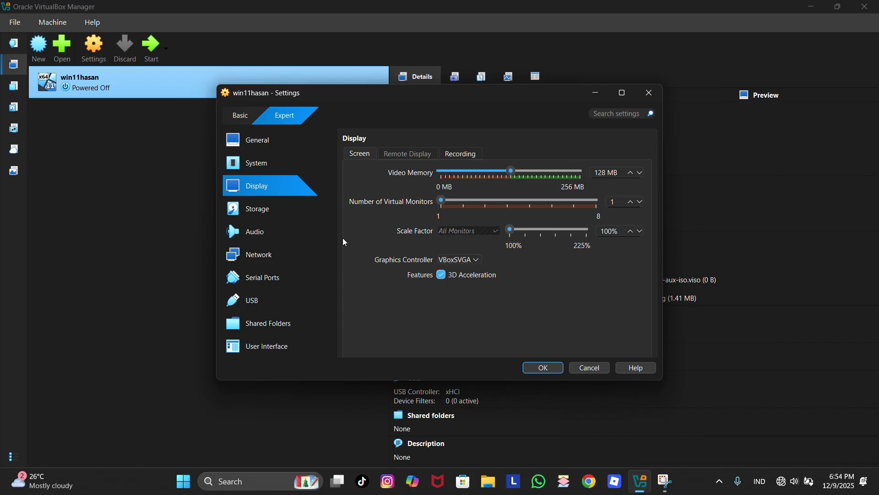
{"action": "left_click", "coordinate": [257, 209]}
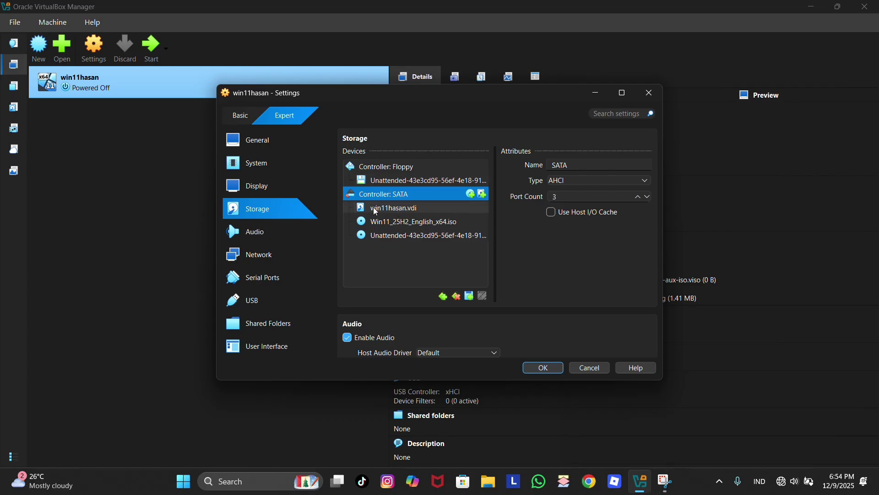
- Re-attach the win11hasan.vdi file as the VM's hard disk
{"action": "left_click", "coordinate": [376, 210]}
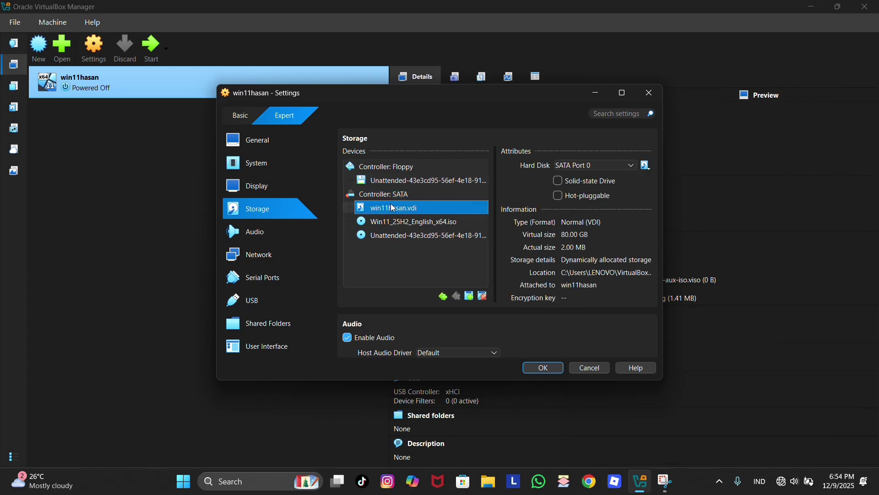
{"action": "left_click", "coordinate": [644, 167]}
{"action": "left_click", "coordinate": [665, 192]}
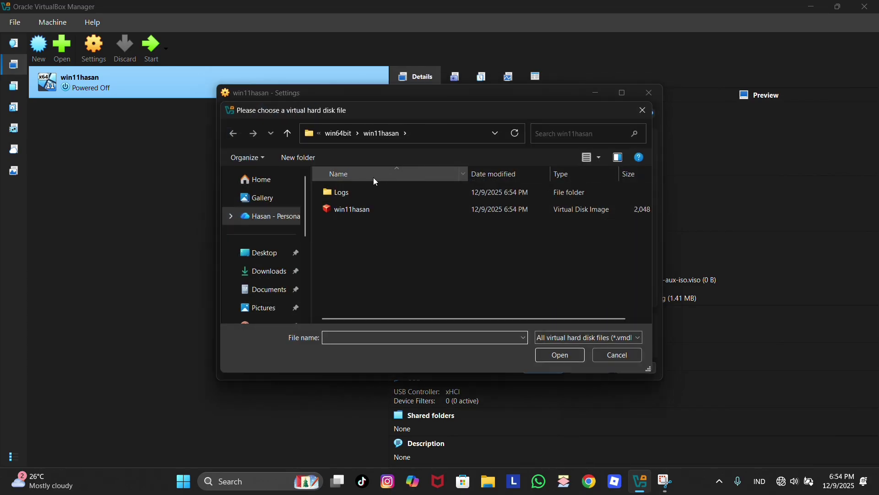
{"action": "left_click", "coordinate": [355, 209]}
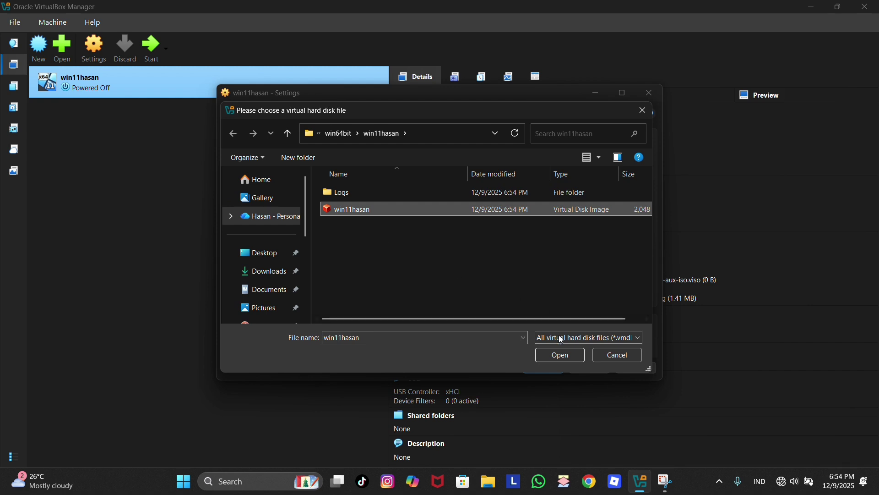
{"action": "left_click", "coordinate": [560, 355]}
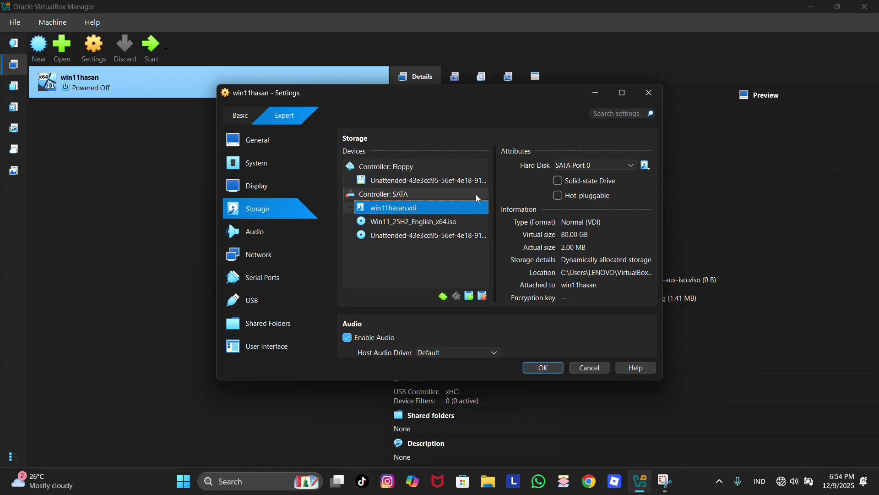
- Switch Network Adapter 1 to Bridged Adapter and save the settings
{"action": "left_click", "coordinate": [261, 255]}
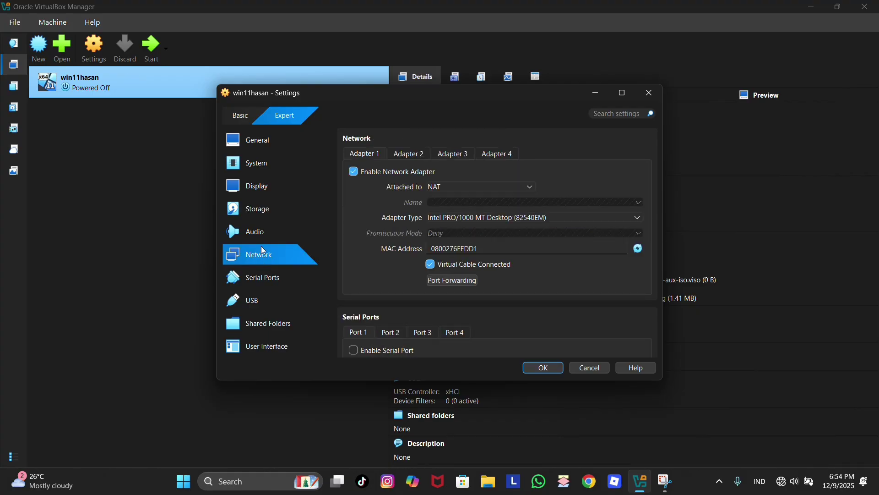
{"action": "left_click", "coordinate": [464, 187]}
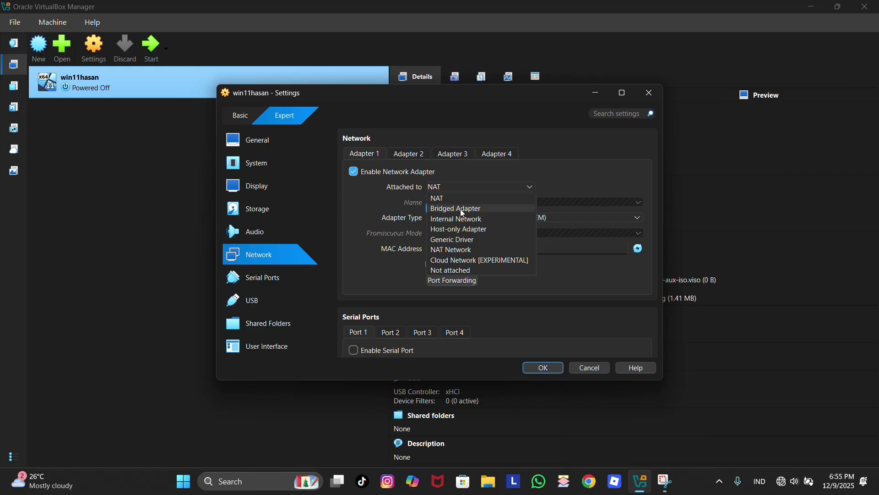
{"action": "left_click", "coordinate": [458, 209]}
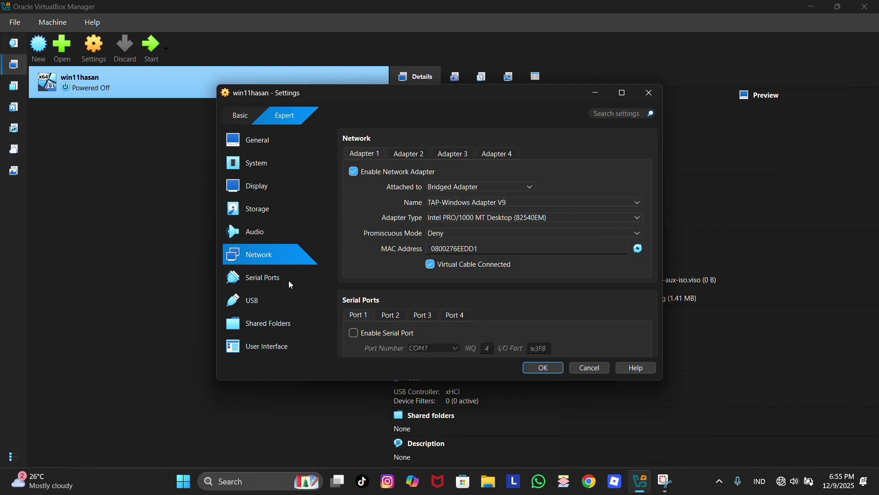
{"action": "left_click", "coordinate": [545, 372]}
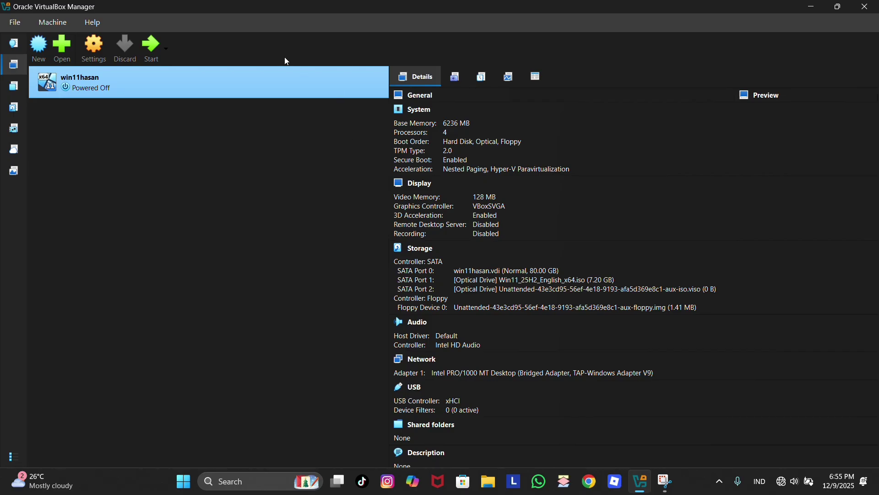
- Start win11hasan and let Windows 11 Setup boot to the install-location page
{"action": "left_click", "coordinate": [150, 48]}
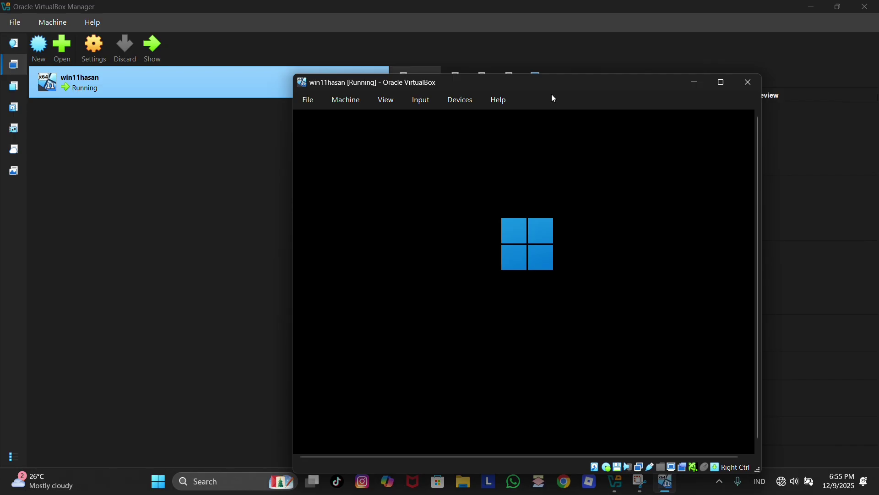
{"action": "left_click_drag", "start_coordinate": [547, 81], "coordinate": [471, 44]}
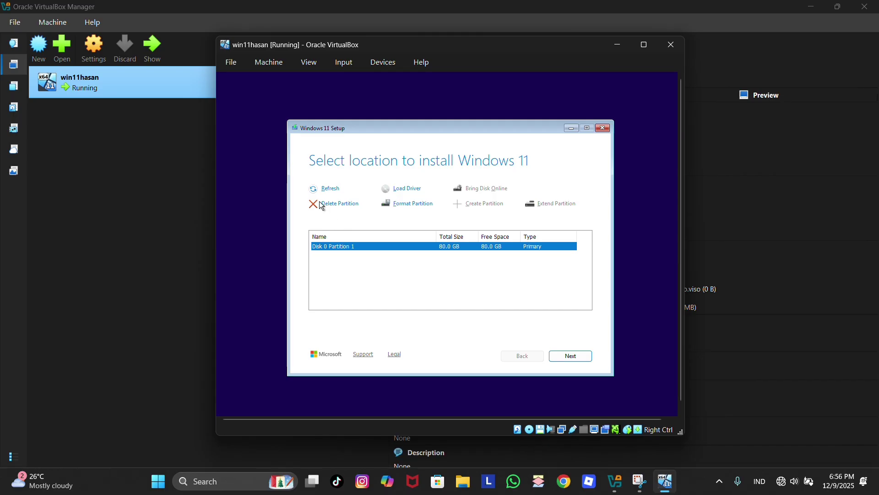
- Delete the existing partition and create a 60918 MB partition
{"action": "left_click", "coordinate": [338, 203]}
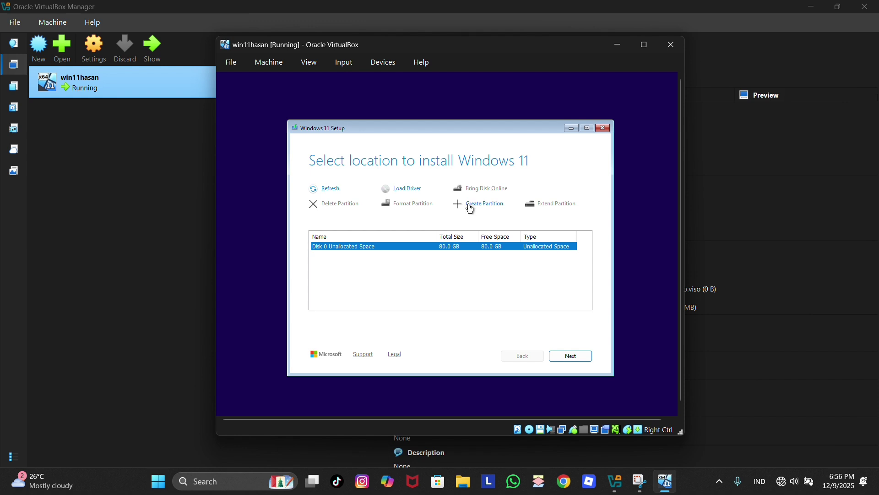
{"action": "left_click", "coordinate": [470, 205]}
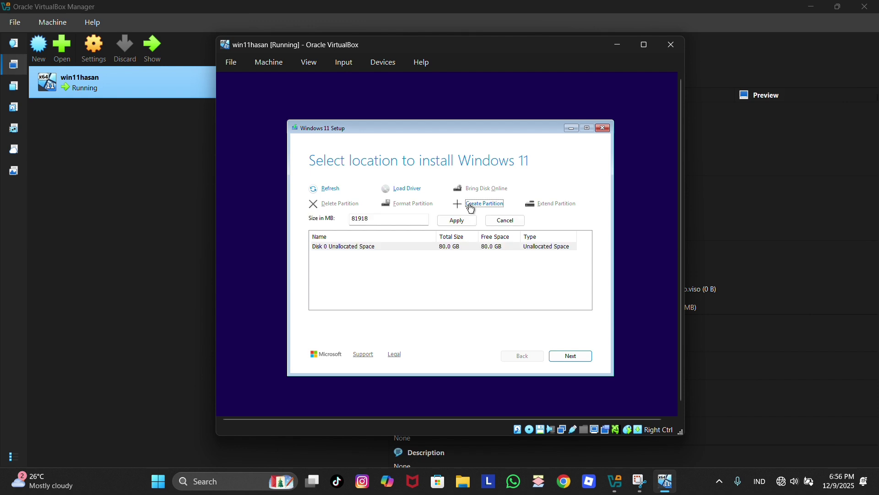
{"action": "left_click", "coordinate": [358, 218]}
{"action": "type", "text": "60"}
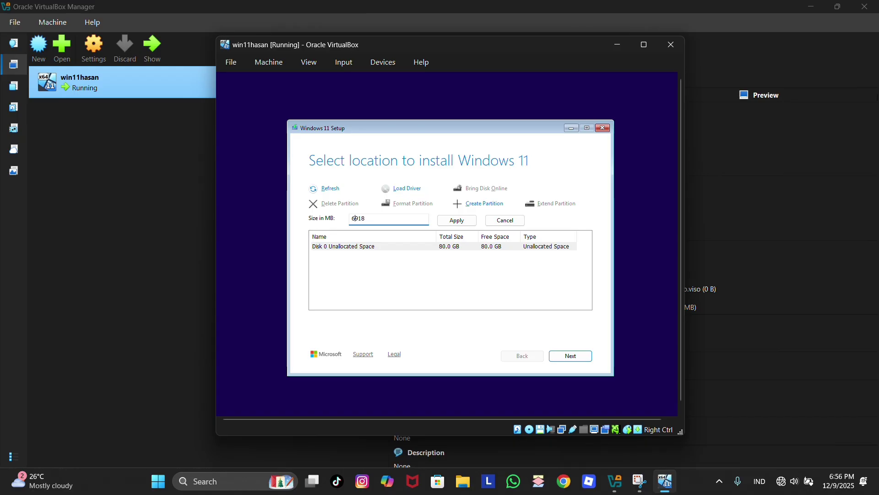
{"action": "left_click", "coordinate": [457, 221]}
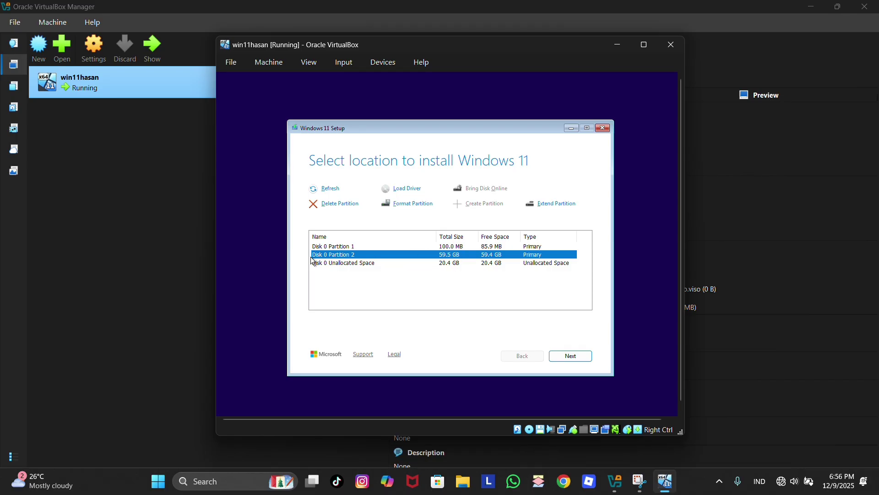
- Create a 20900 MB partition from the unallocated space, then select Disk 0 Partition 2
{"action": "left_click", "coordinate": [340, 265]}
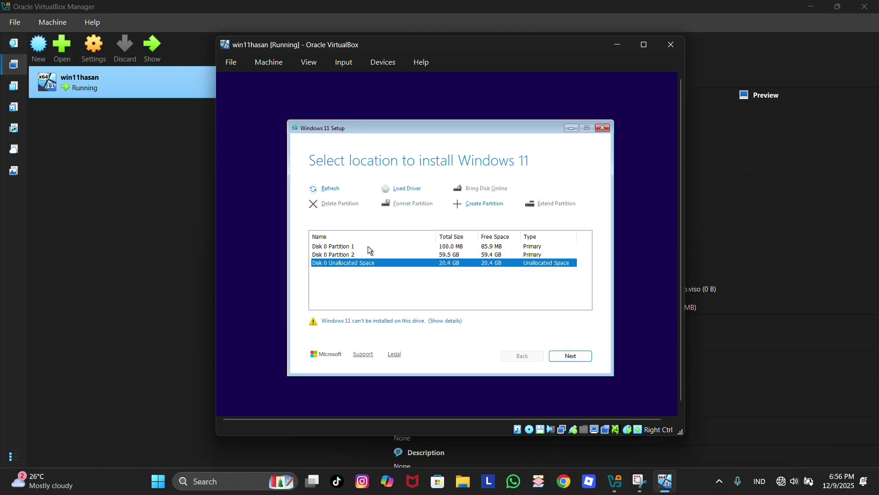
{"action": "left_click", "coordinate": [474, 205]}
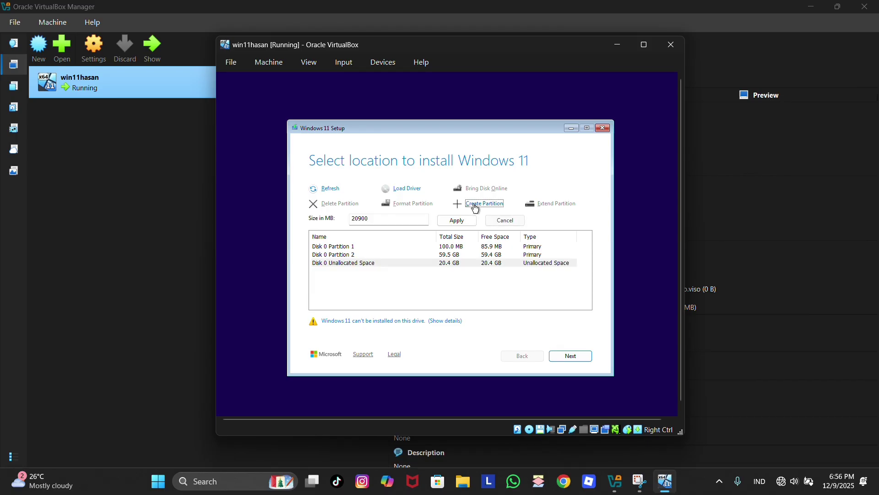
{"action": "left_click", "coordinate": [457, 221]}
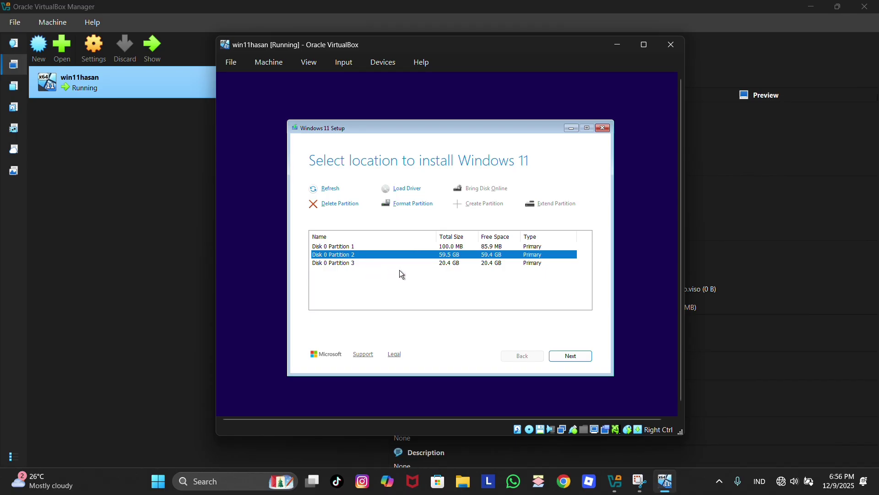
{"action": "left_click", "coordinate": [447, 264]}
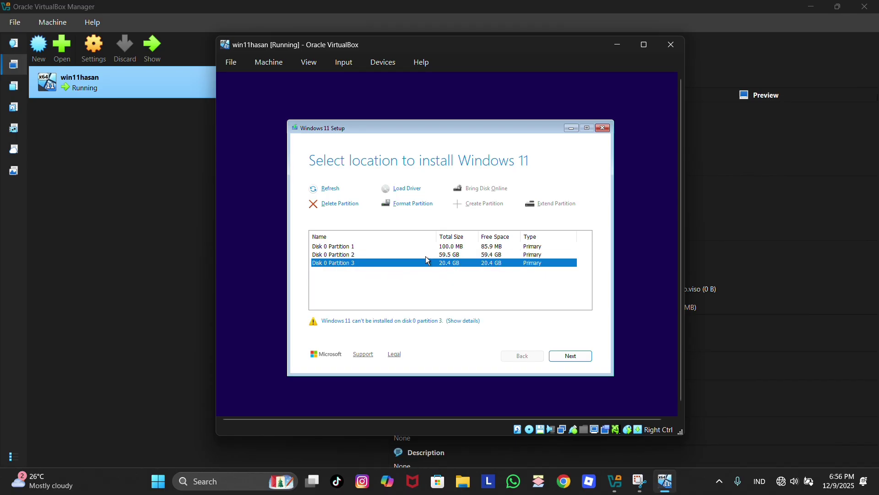
{"action": "left_click", "coordinate": [370, 254]}
- Begin the Windows 11 installation on Disk 0 Partition 2 and let it run
{"action": "left_click", "coordinate": [574, 355]}
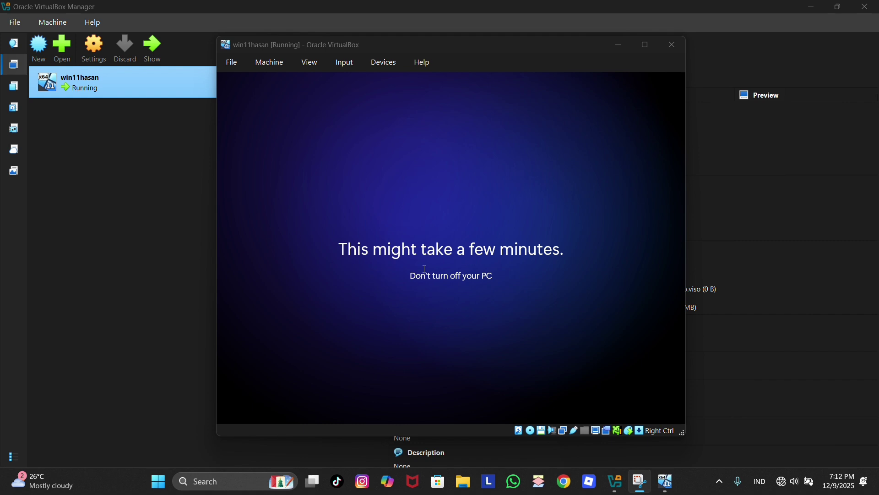
{"action": "left_click", "coordinate": [409, 287]}
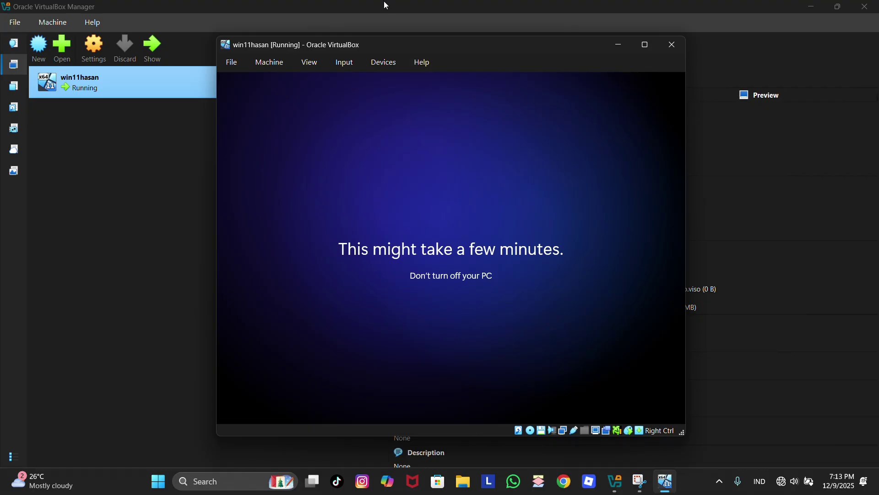
{"action": "left_click", "coordinate": [373, 24]}
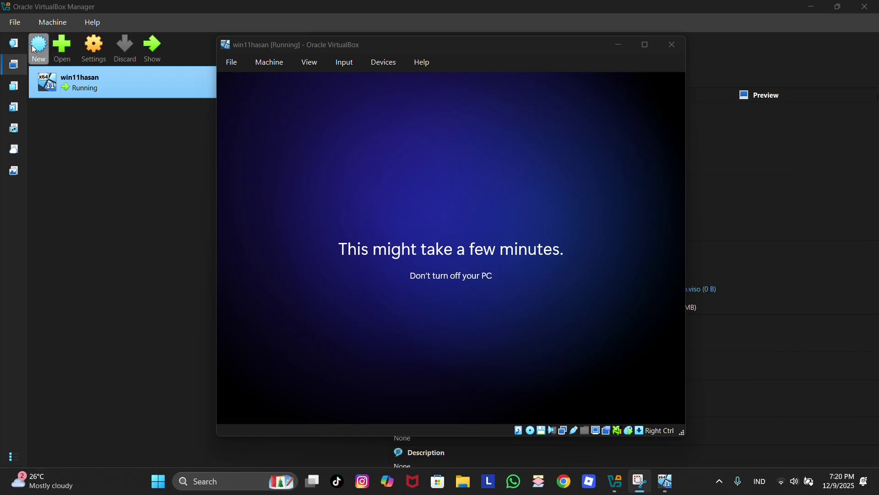
- Start a new virtual machine named ubuntumhasan and list the VM Folder choices
{"action": "left_click", "coordinate": [42, 52]}
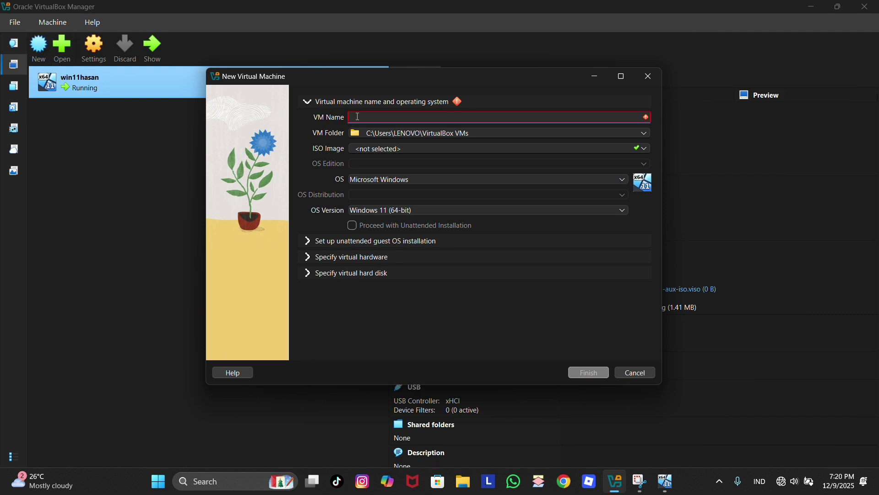
{"action": "type", "text": "ubu"}
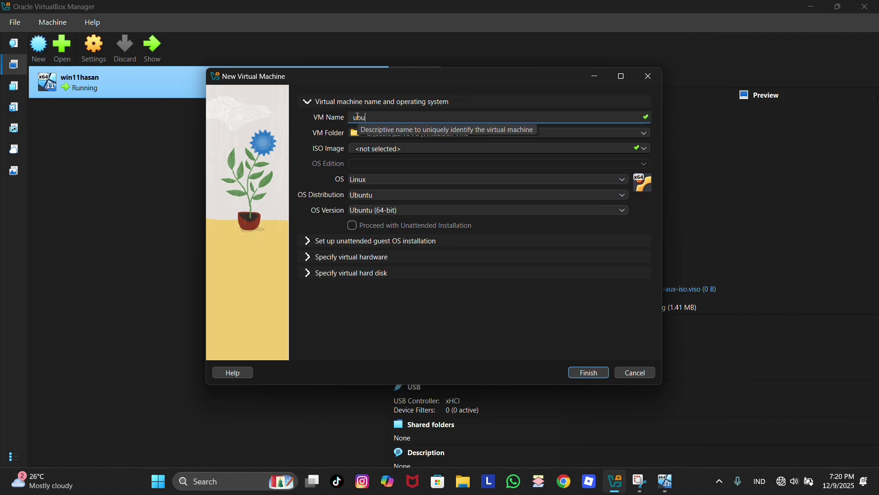
{"action": "type", "text": "ntu"}
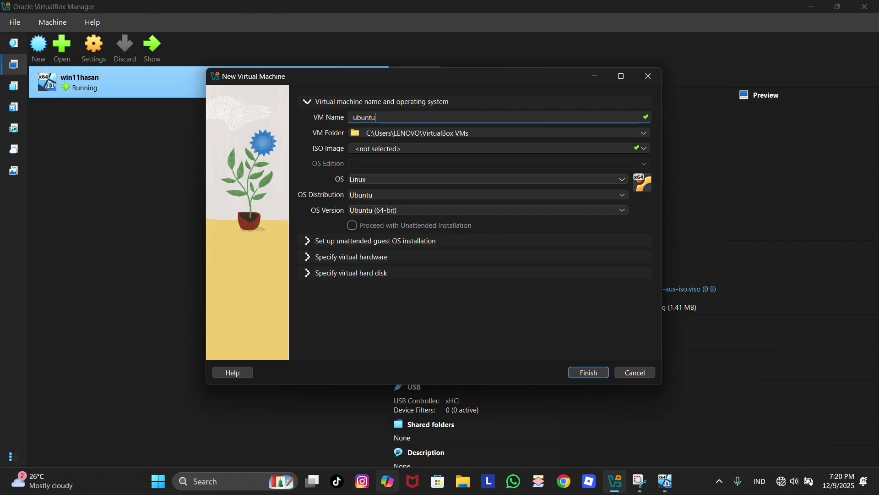
{"action": "type", "text": "mhasan"}
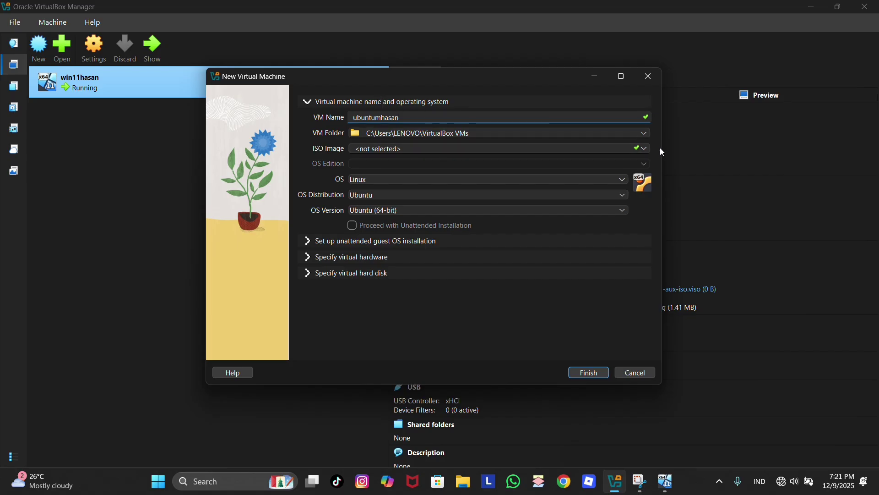
{"action": "left_click", "coordinate": [645, 133]}
- Store ubuntumhasan in a new 'ubuntumhasan' folder created under VirtualBox VMs
{"action": "left_click", "coordinate": [371, 156]}
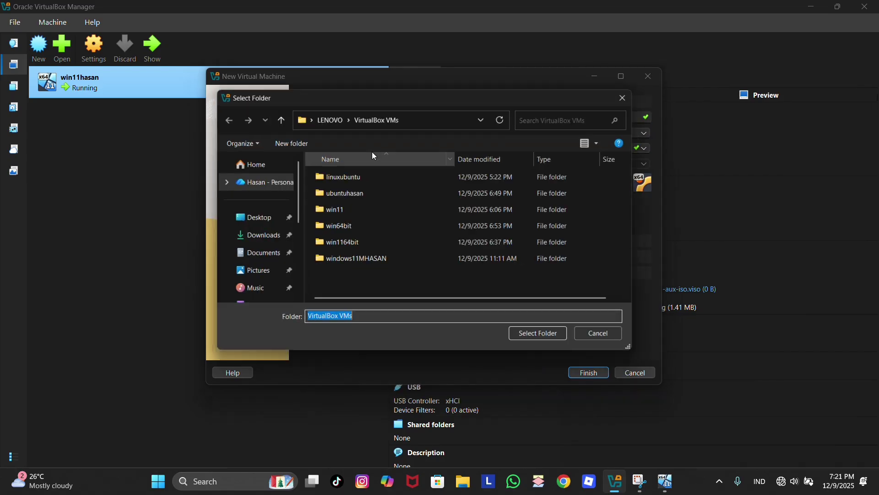
{"action": "right_click", "coordinate": [427, 279]}
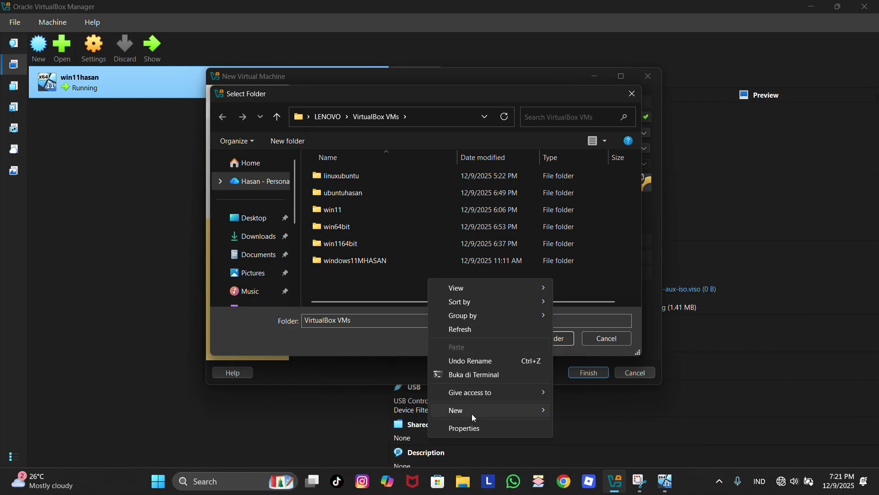
{"action": "mouse_move", "coordinate": [472, 414]}
{"action": "left_click", "coordinate": [574, 271]}
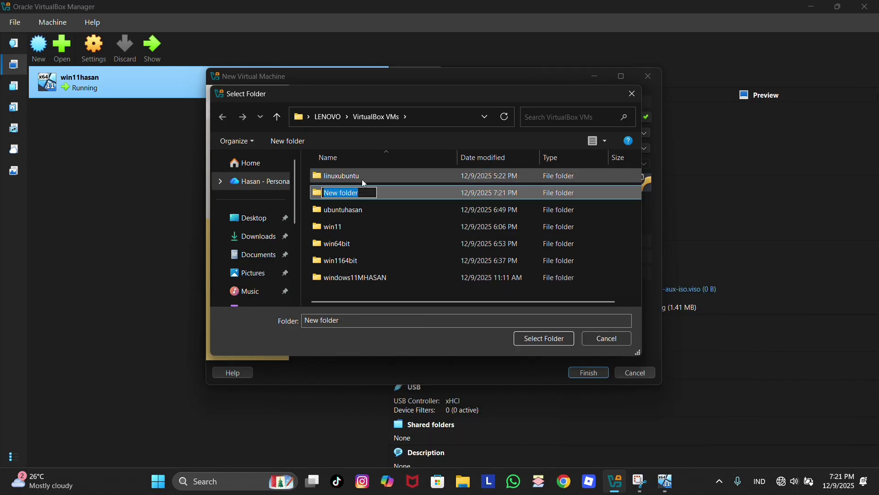
{"action": "type", "text": "ub"}
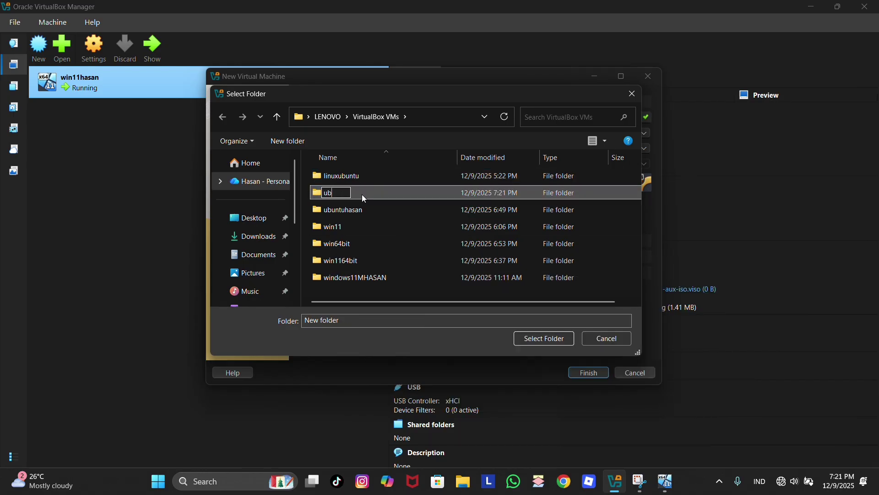
{"action": "type", "text": "untum"}
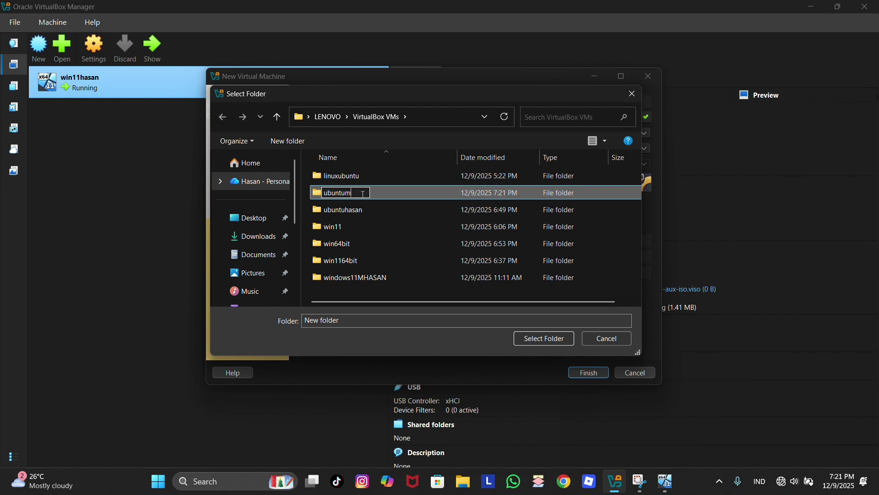
{"action": "type", "text": "hasan"}
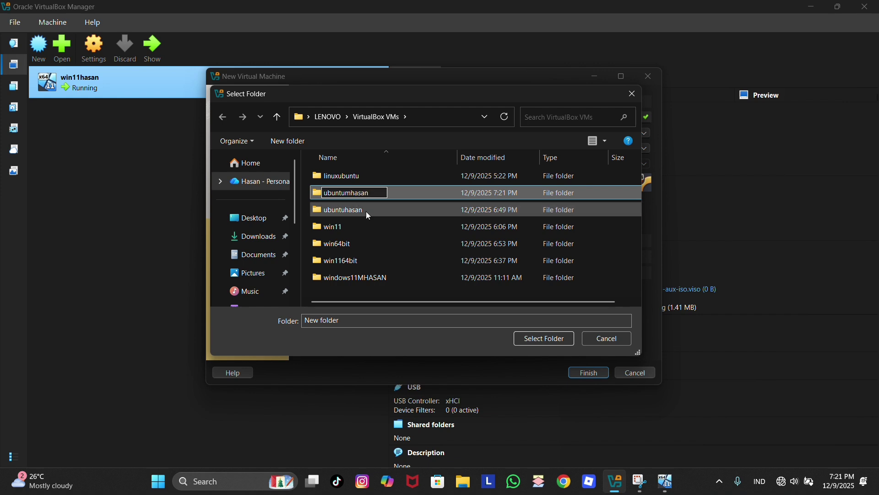
{"action": "key", "text": "Return"}
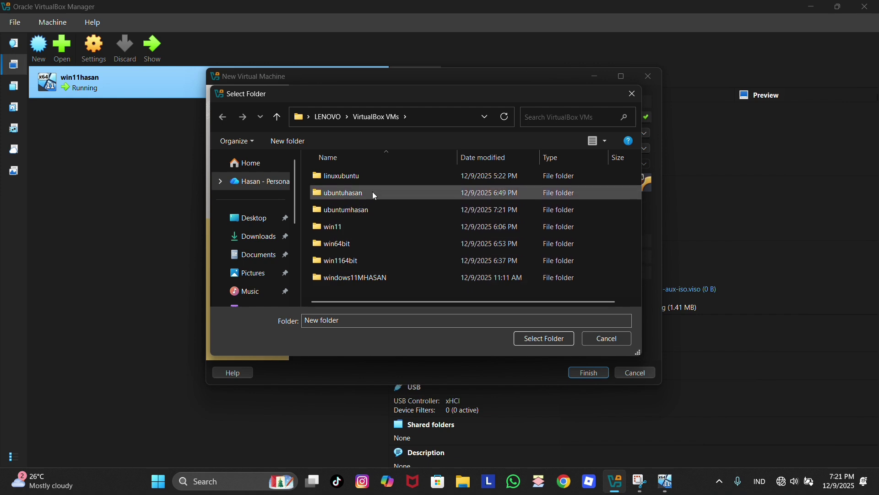
{"action": "left_click", "coordinate": [378, 211]}
{"action": "left_click", "coordinate": [524, 339]}
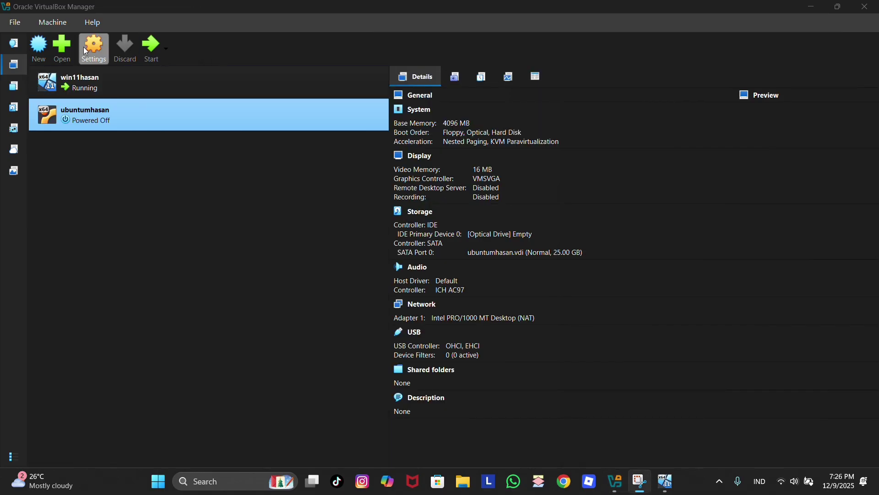
- Go to ubuntumhasan's Storage settings and show disc options for the empty IDE drive
{"action": "left_click", "coordinate": [94, 53]}
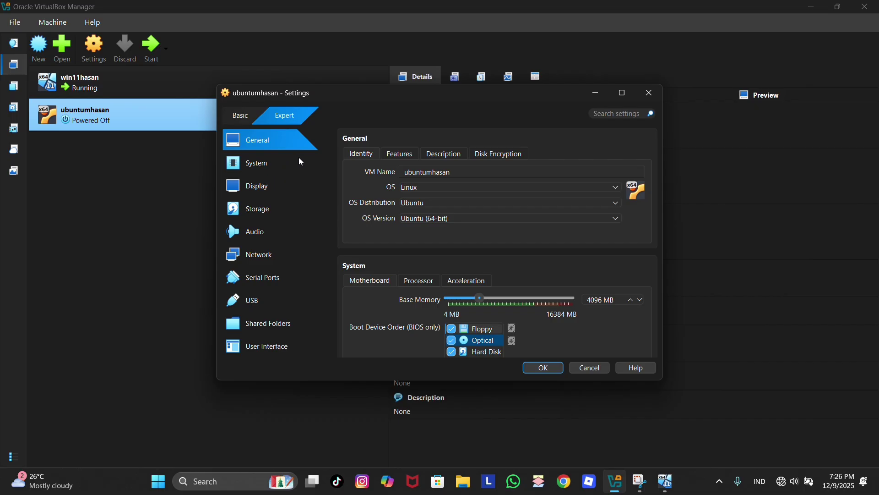
{"action": "left_click", "coordinate": [271, 165]}
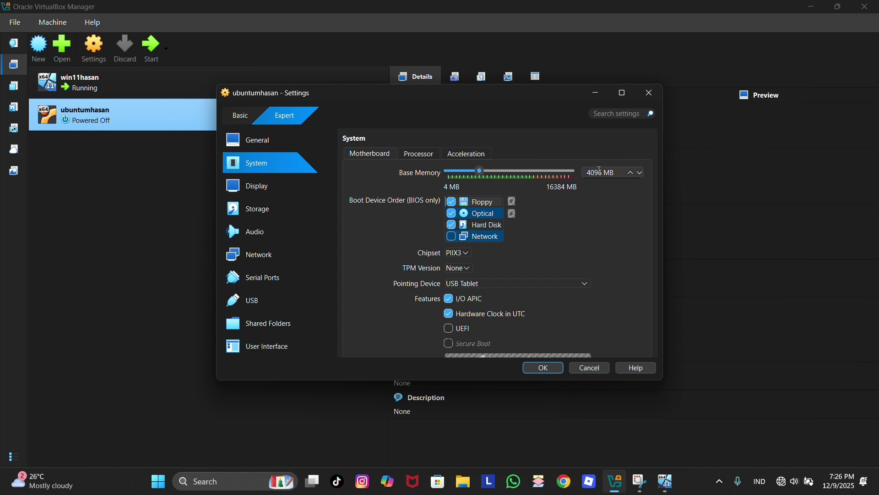
{"action": "left_click", "coordinate": [255, 215]}
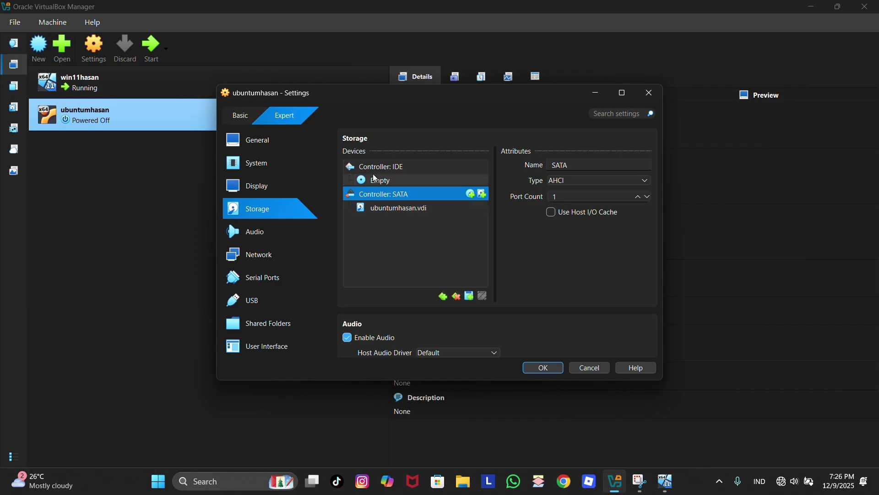
{"action": "left_click", "coordinate": [376, 180]}
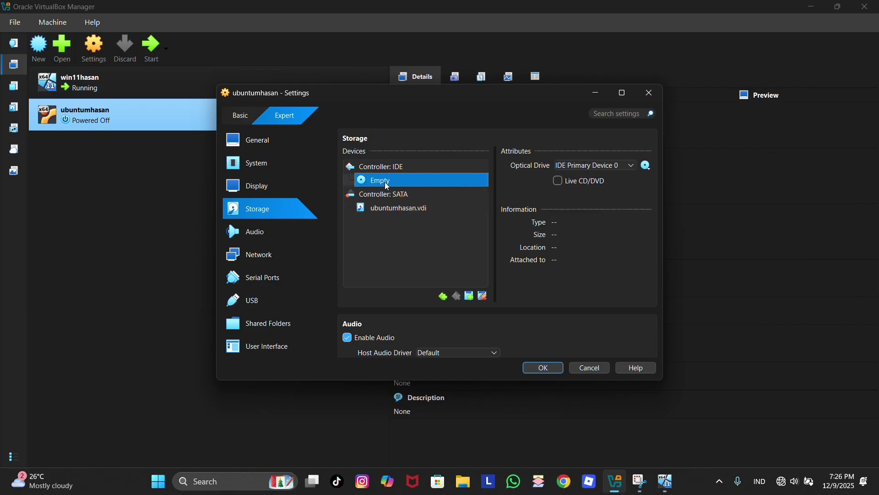
{"action": "left_click", "coordinate": [649, 165]}
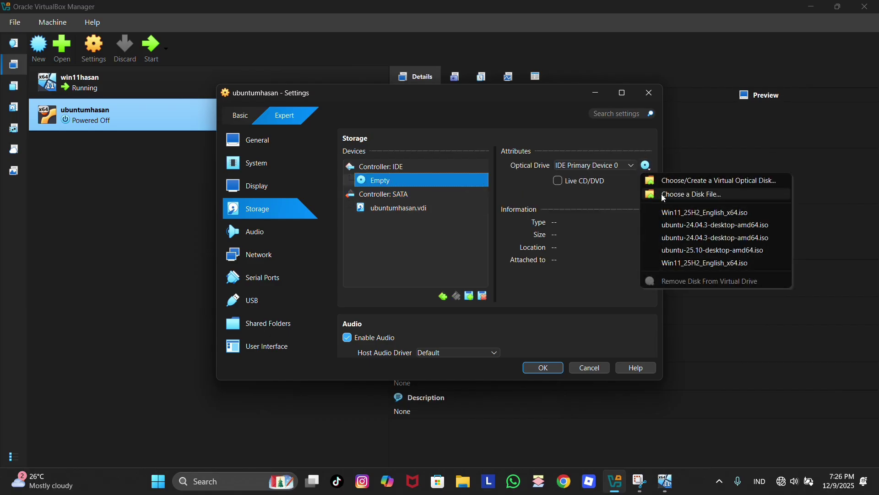
- Attach ubuntu-24.04.3-desktop-amd64.iso to the IDE optical drive and save the settings
{"action": "left_click", "coordinate": [665, 195]}
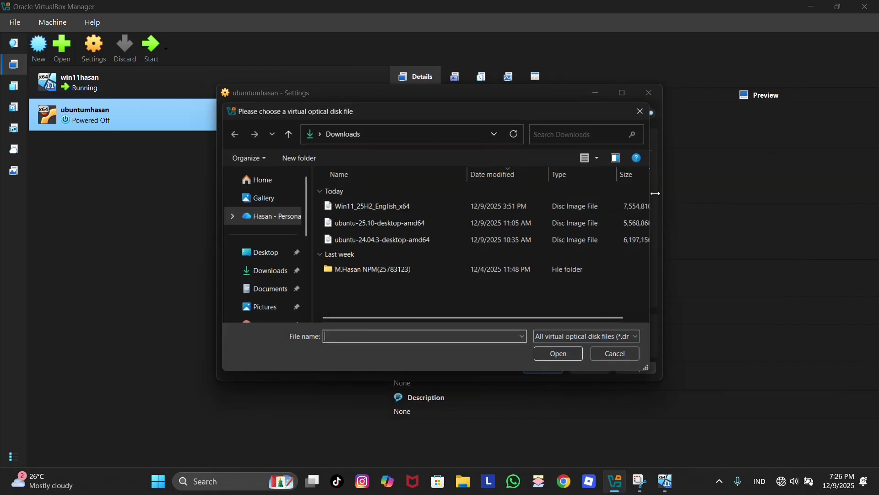
{"action": "left_click", "coordinate": [379, 239]}
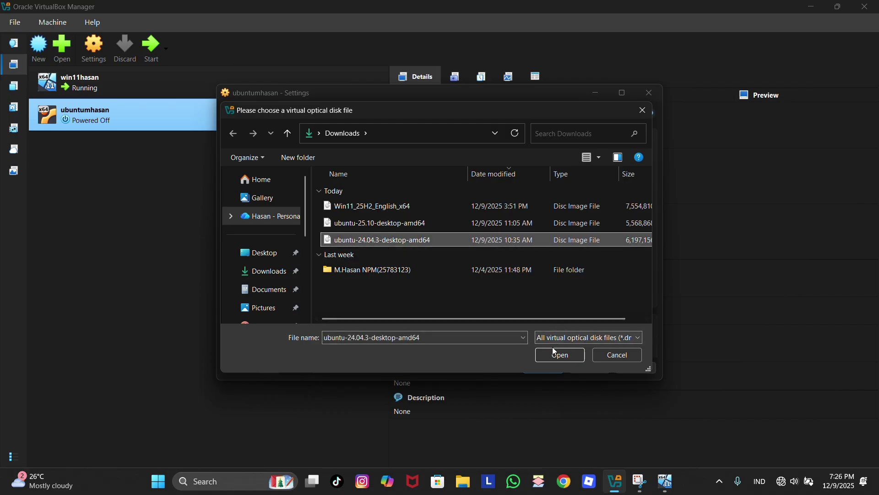
{"action": "left_click", "coordinate": [561, 355]}
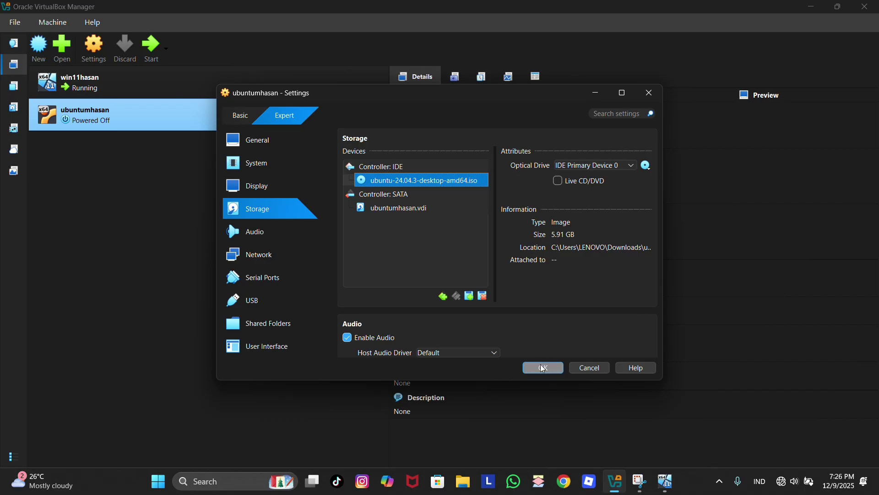
{"action": "left_click", "coordinate": [544, 369]}
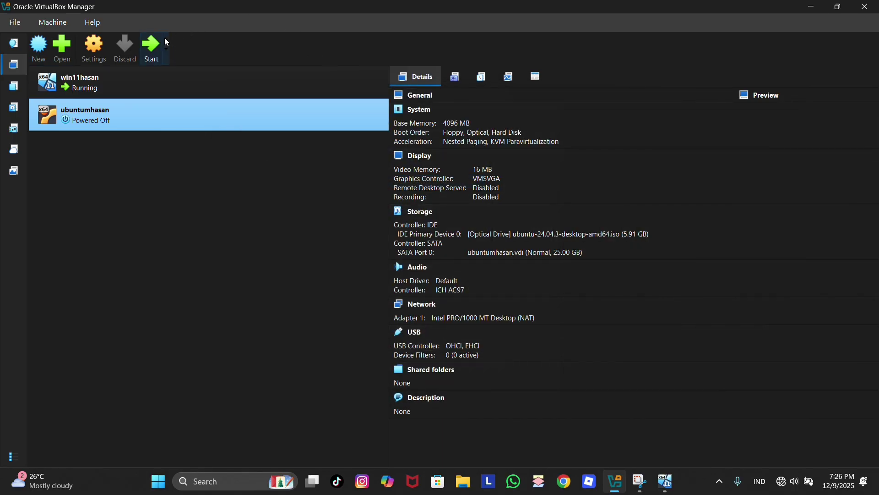
- Start the ubuntumhasan VM and let it boot from the ISO to GRUB
{"action": "left_click", "coordinate": [145, 50]}
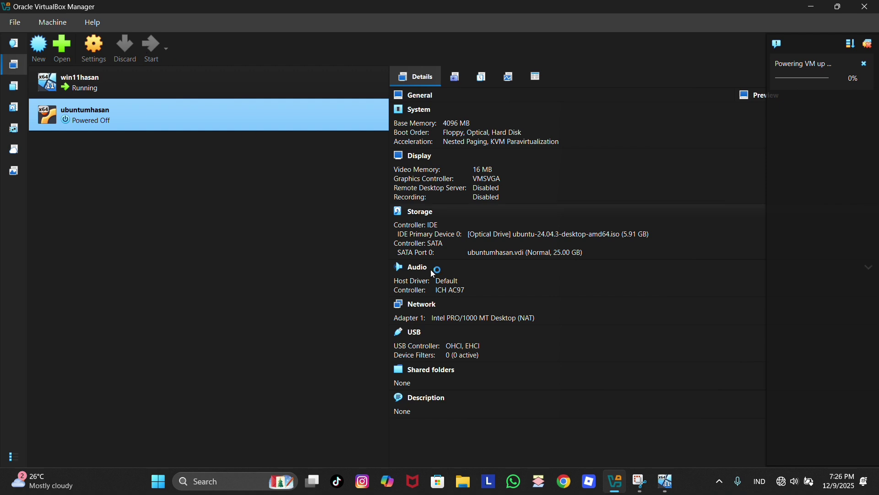
{"action": "mouse_move", "coordinate": [667, 478]}
{"action": "mouse_move", "coordinate": [664, 425]}
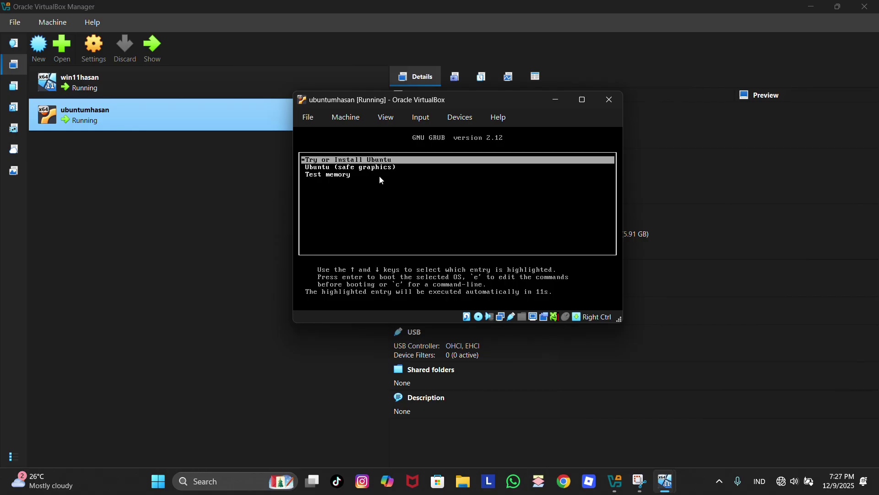
- Boot the 'Ubuntu (safe graphics)' GRUB entry and wait for the live desktop
{"action": "key", "text": "Down"}
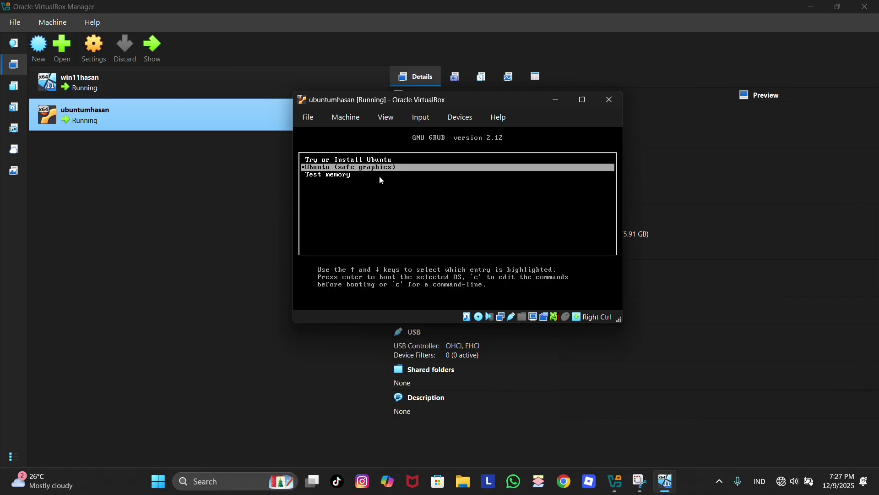
{"action": "key", "text": "Return"}
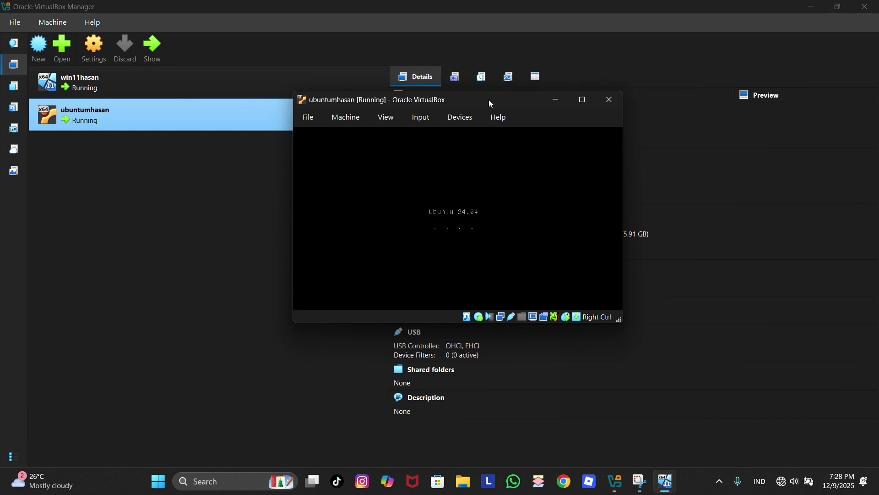
{"action": "mouse_move", "coordinate": [665, 481]}
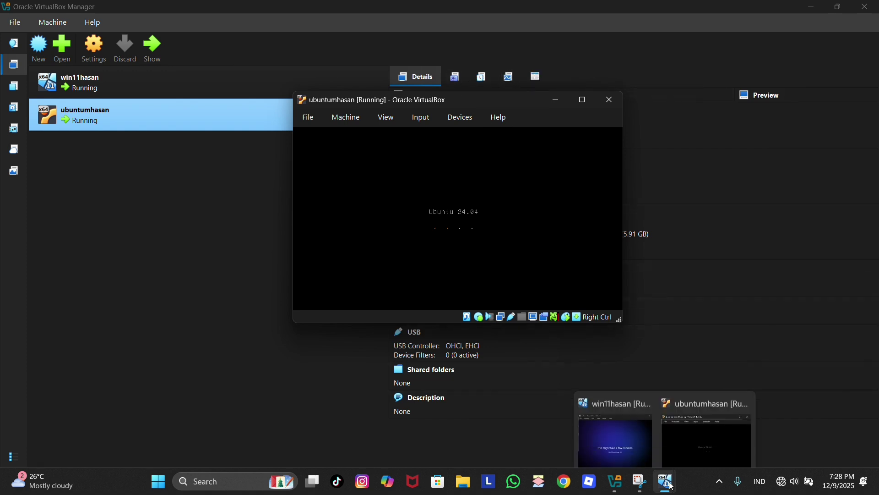
{"action": "mouse_move", "coordinate": [626, 436]}
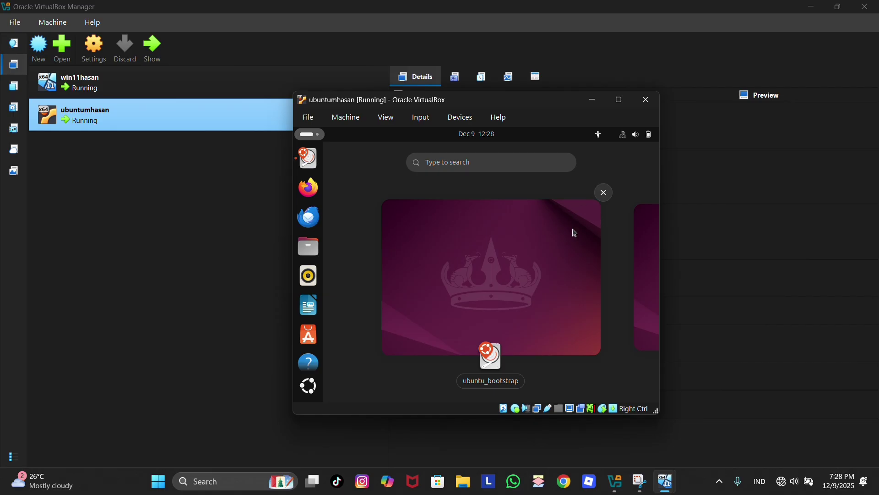
- Dismiss the overview, maximize the VM, choose Wait on the hang dialog, then restore the window
{"action": "left_click", "coordinate": [536, 246]}
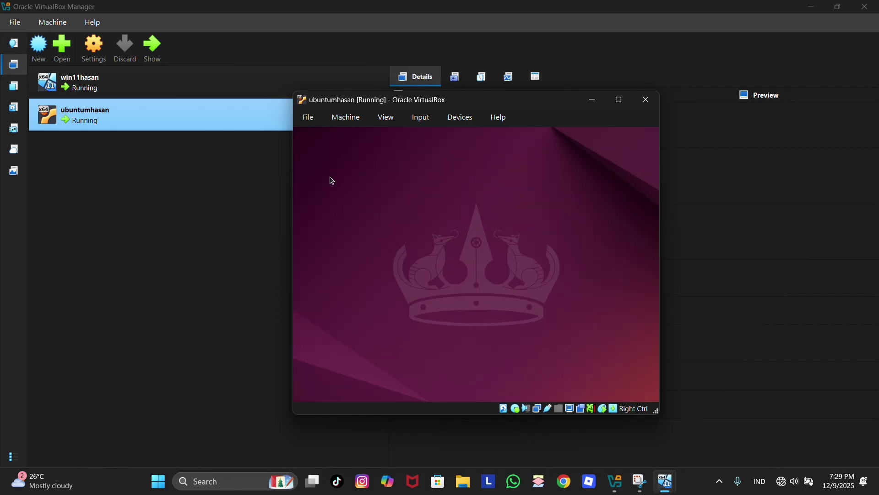
{"action": "left_click", "coordinate": [622, 102]}
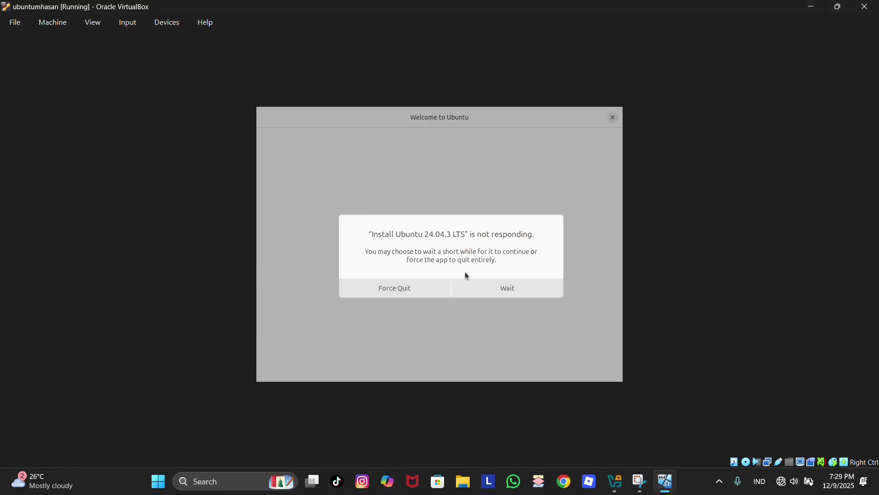
{"action": "left_click", "coordinate": [495, 289]}
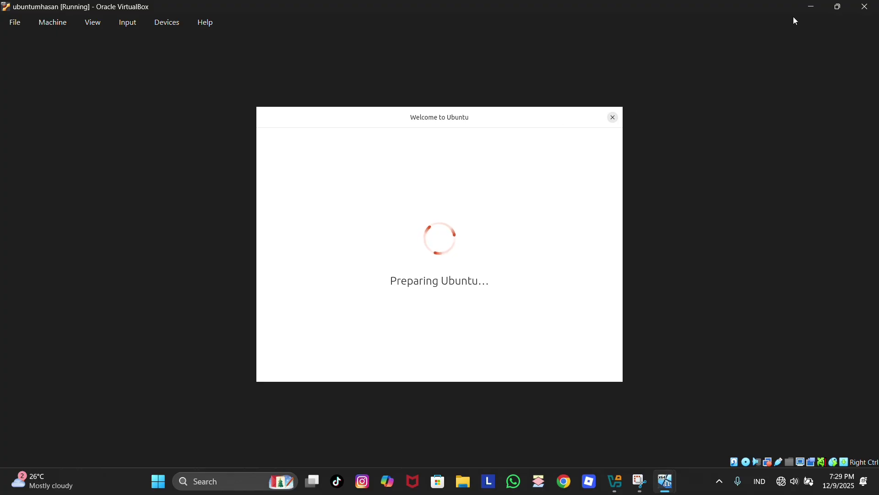
{"action": "left_click", "coordinate": [838, 6]}
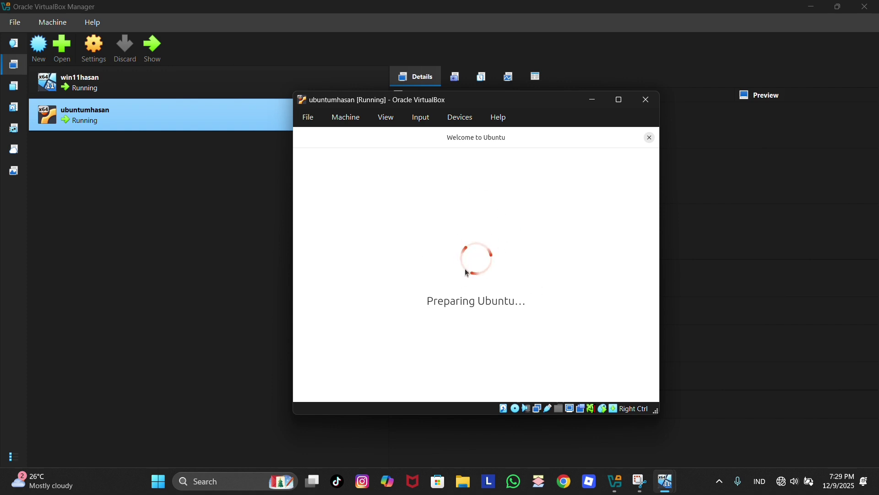
{"action": "mouse_move", "coordinate": [666, 481]}
{"action": "mouse_move", "coordinate": [629, 432]}
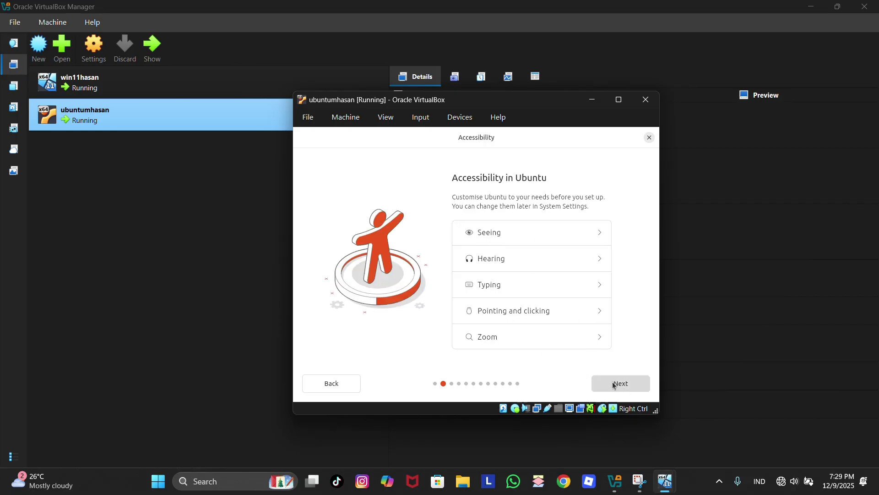
- Accept default accessibility, English (US) keyboard and wired connection, checking the host's Wi-Fi
{"action": "left_click", "coordinate": [614, 385]}
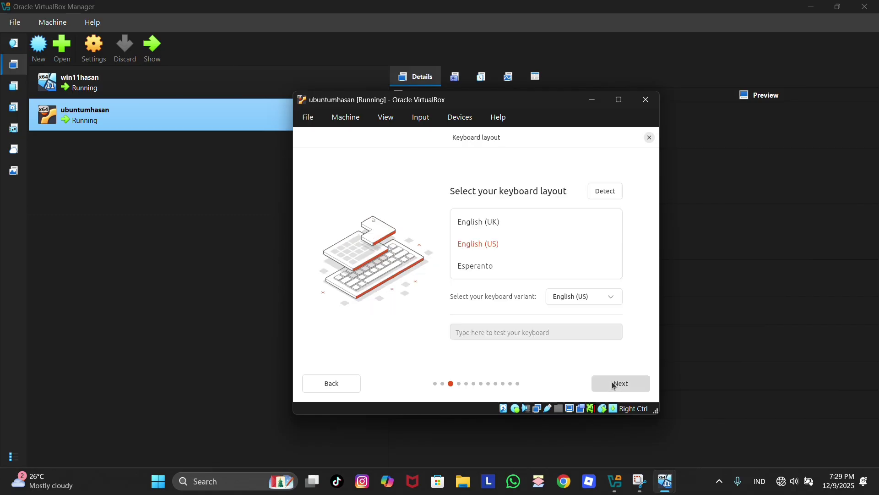
{"action": "left_click", "coordinate": [621, 384]}
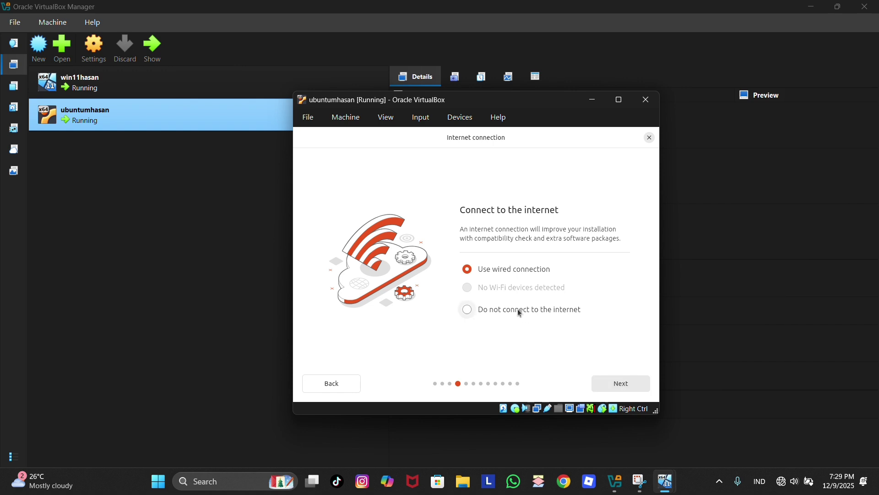
{"action": "left_click", "coordinate": [597, 380]}
{"action": "left_click", "coordinate": [781, 480]}
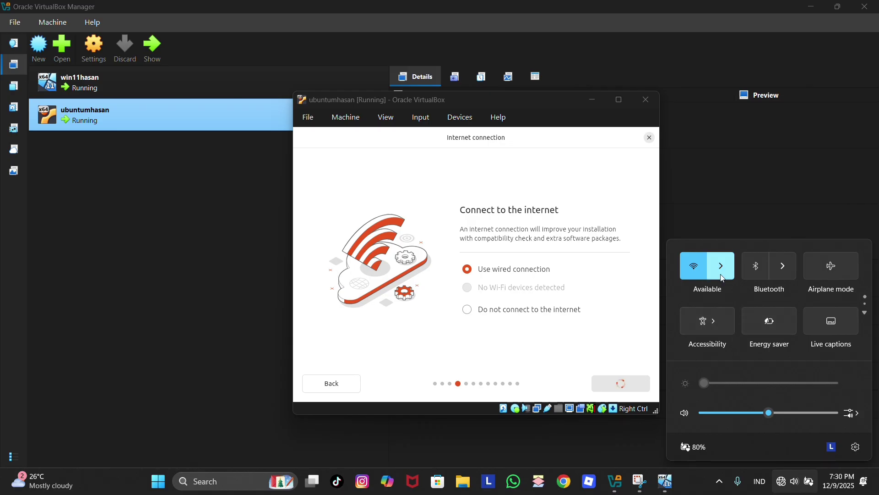
{"action": "left_click", "coordinate": [720, 261]}
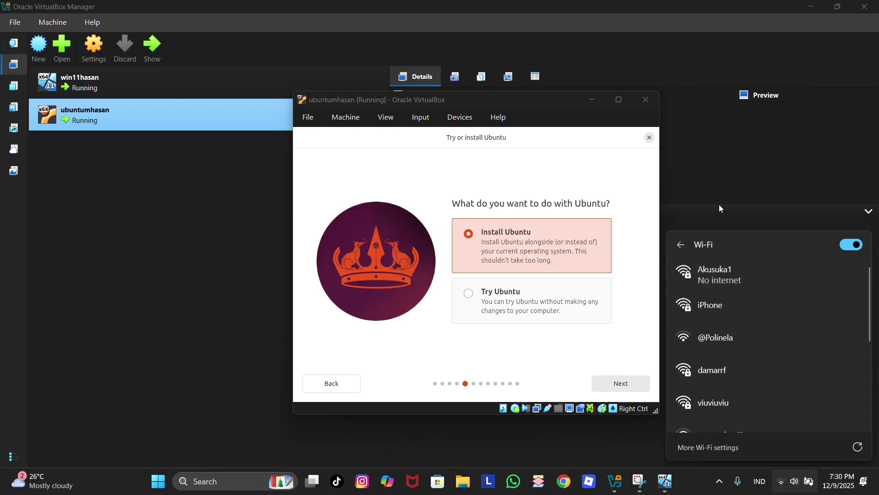
{"action": "left_click", "coordinate": [721, 193]}
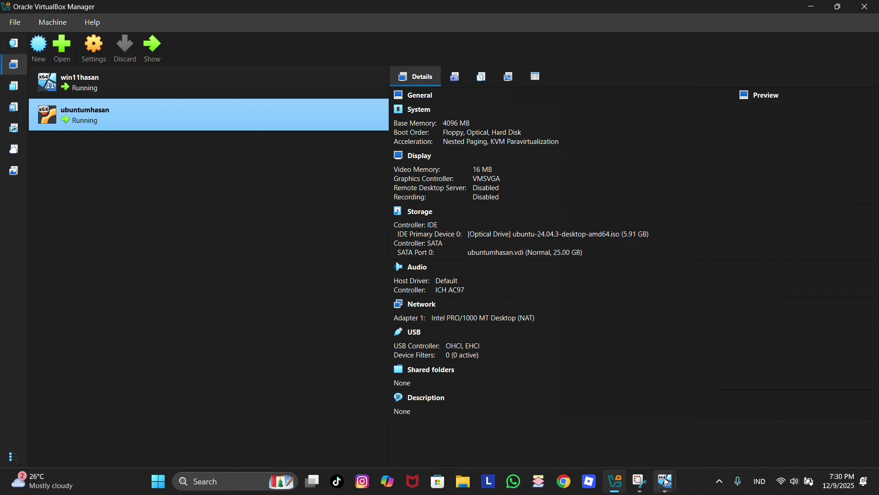
{"action": "left_click", "coordinate": [708, 414]}
- Choose interactive Ubuntu install with default apps and third-party software, then Erase disk
{"action": "left_click", "coordinate": [618, 387]}
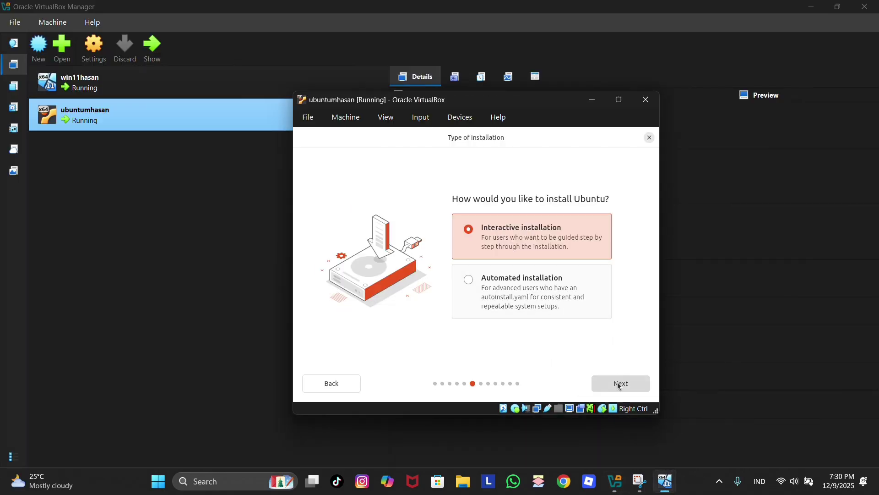
{"action": "left_click", "coordinate": [619, 385]}
{"action": "left_click", "coordinate": [619, 385]}
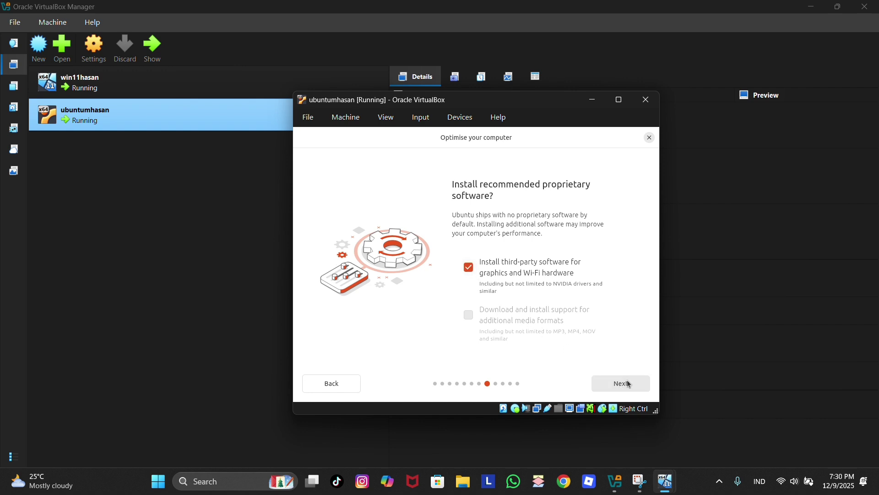
{"action": "left_click", "coordinate": [629, 384]}
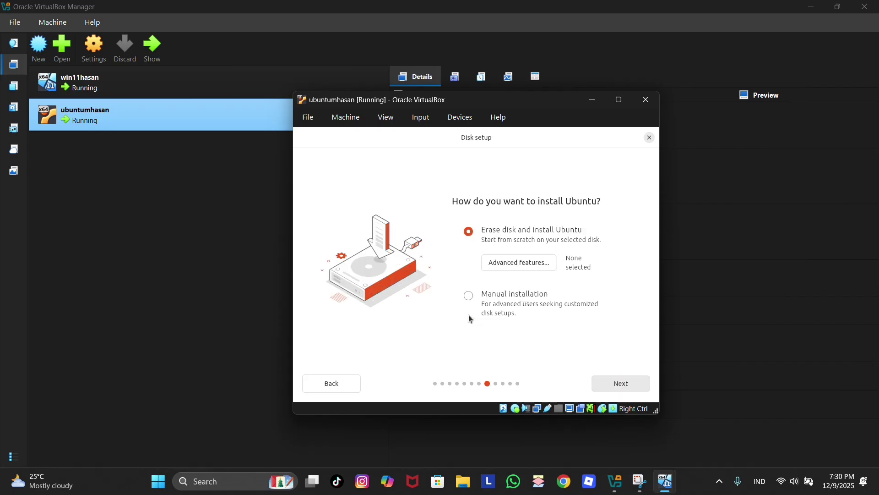
{"action": "left_click", "coordinate": [348, 389]}
{"action": "left_click", "coordinate": [610, 384]}
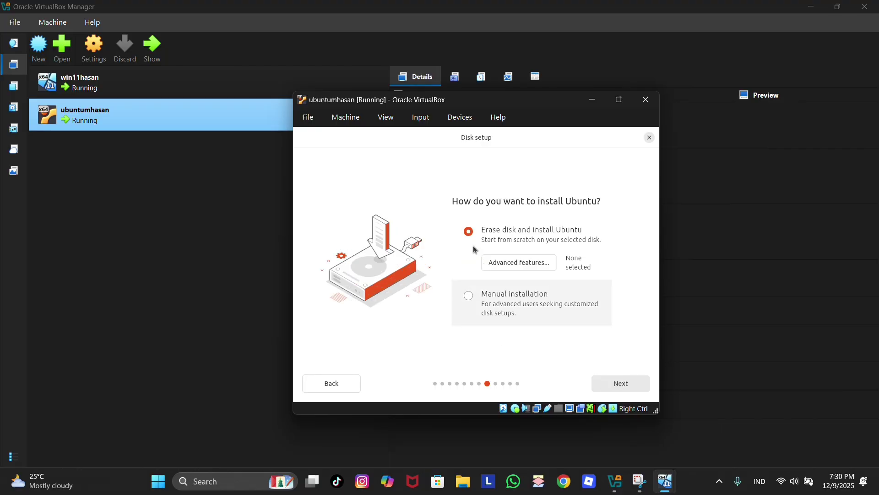
{"action": "left_click", "coordinate": [628, 384]}
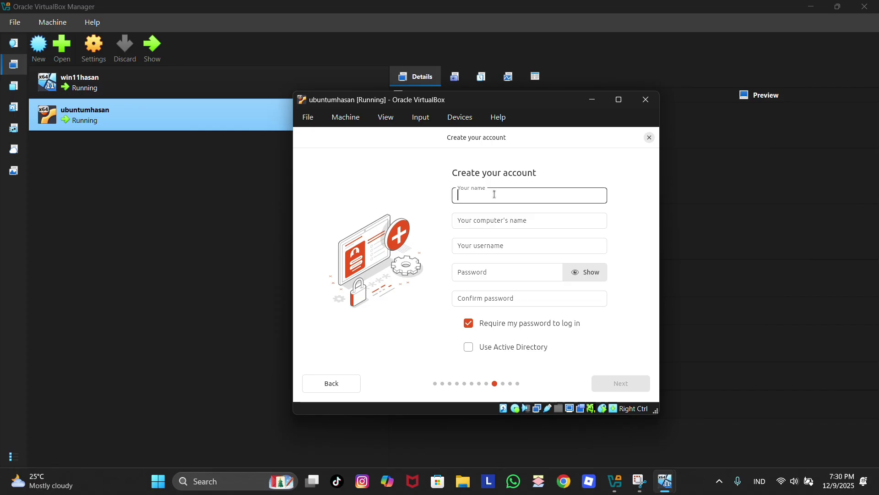
- Enter the account username, then type the password and confirm it
{"action": "type", "text": "hasan"}
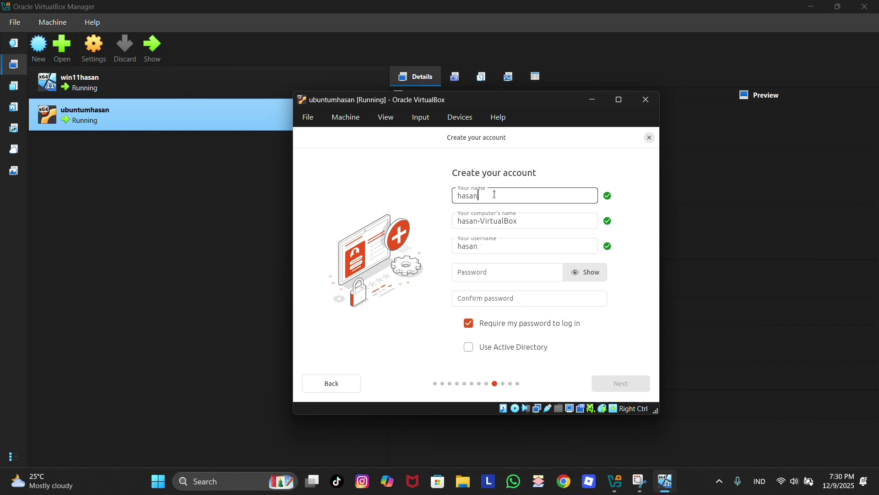
{"action": "left_click", "coordinate": [499, 274]}
{"action": "type", "text": "•"}
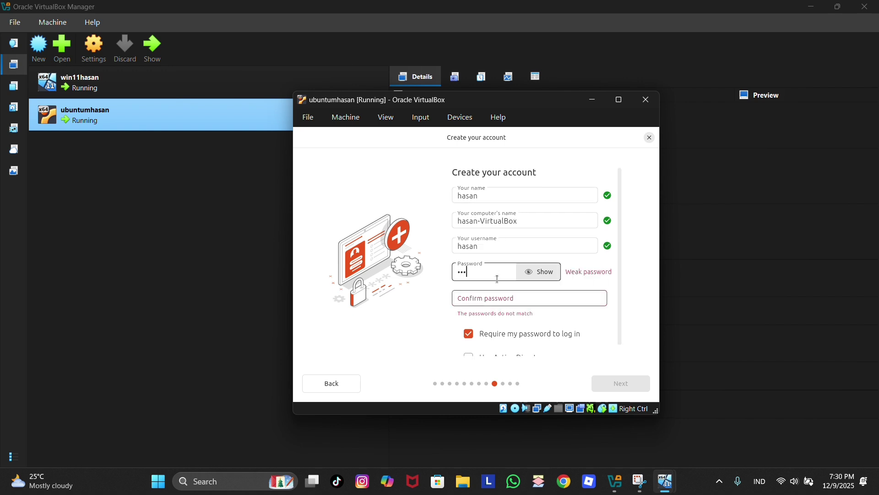
{"action": "left_click", "coordinate": [496, 301]}
{"action": "type", "text": "•••"}
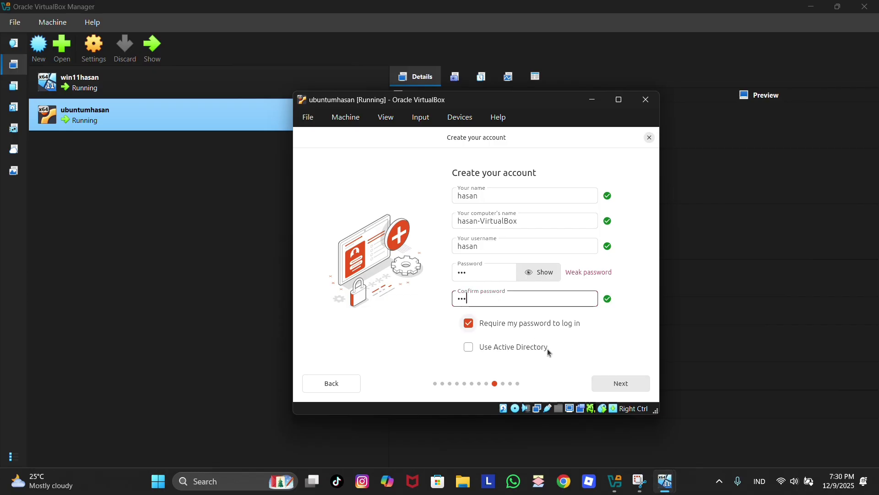
- Accept the account details and the timezone, then begin installing Ubuntu
{"action": "left_click", "coordinate": [612, 385]}
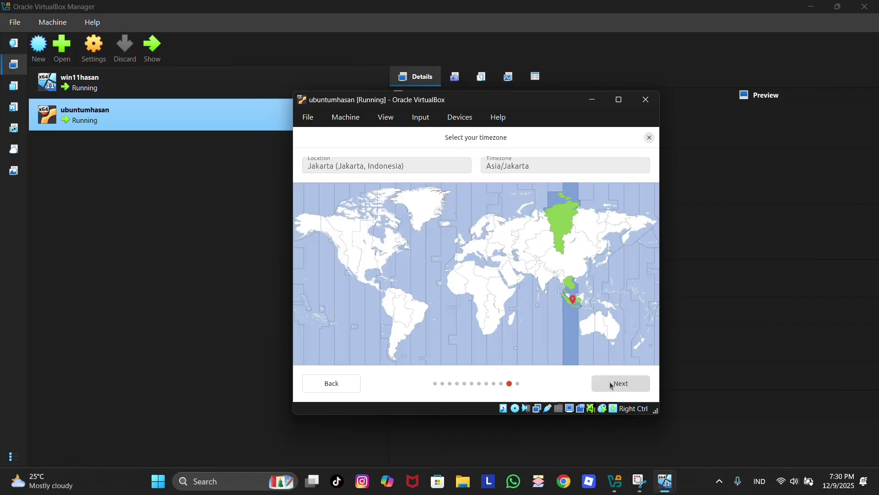
{"action": "left_click", "coordinate": [610, 384]}
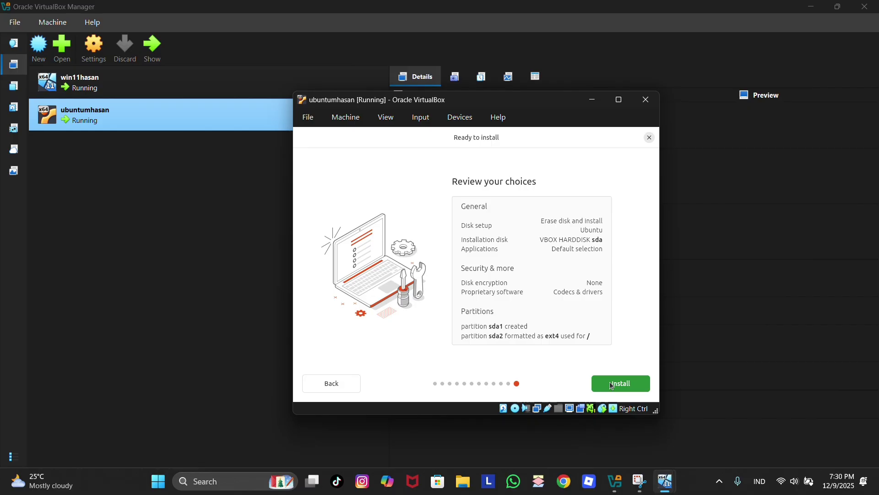
{"action": "left_click", "coordinate": [612, 386]}
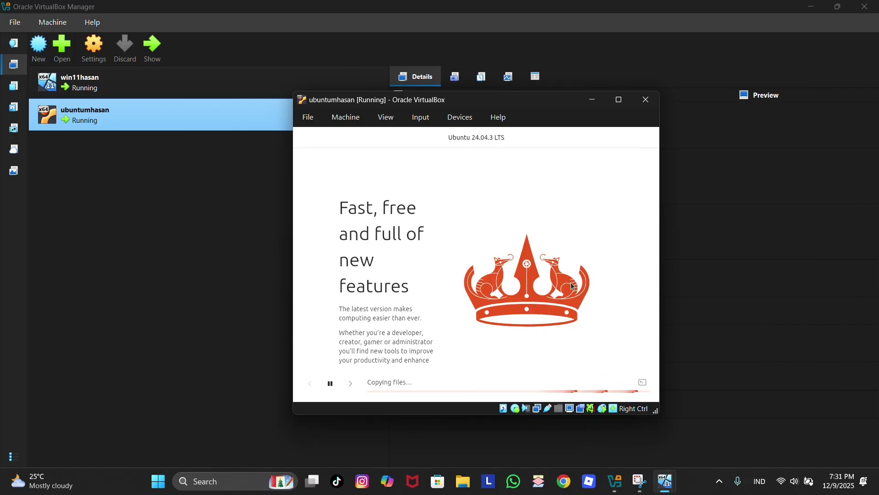
{"action": "mouse_move", "coordinate": [665, 481]}
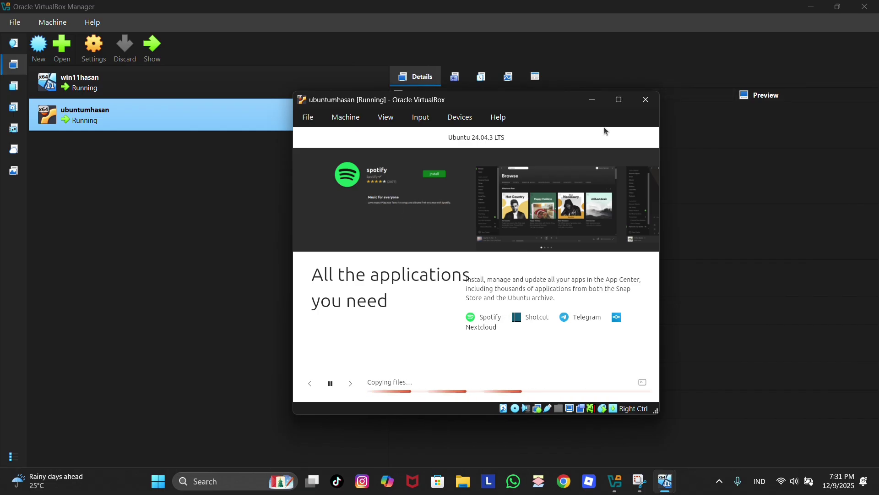
{"action": "left_click", "coordinate": [646, 100]}
{"action": "left_click", "coordinate": [541, 209]}
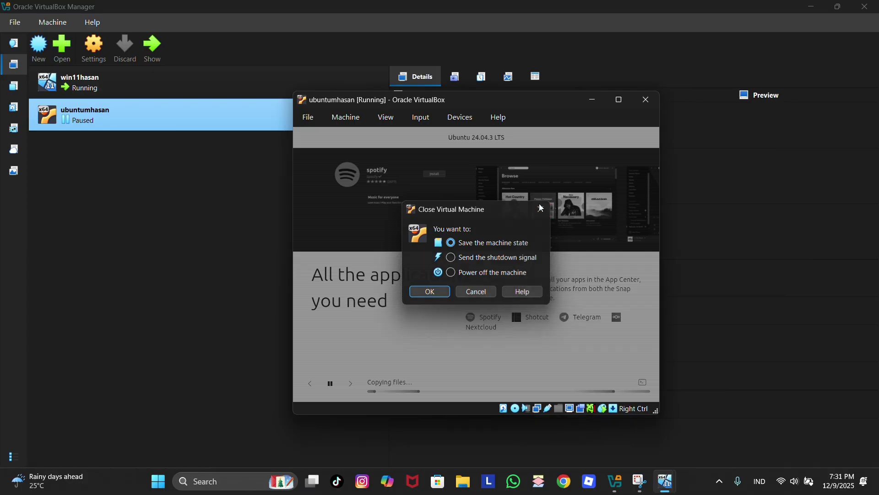
{"action": "left_click", "coordinate": [349, 383]}
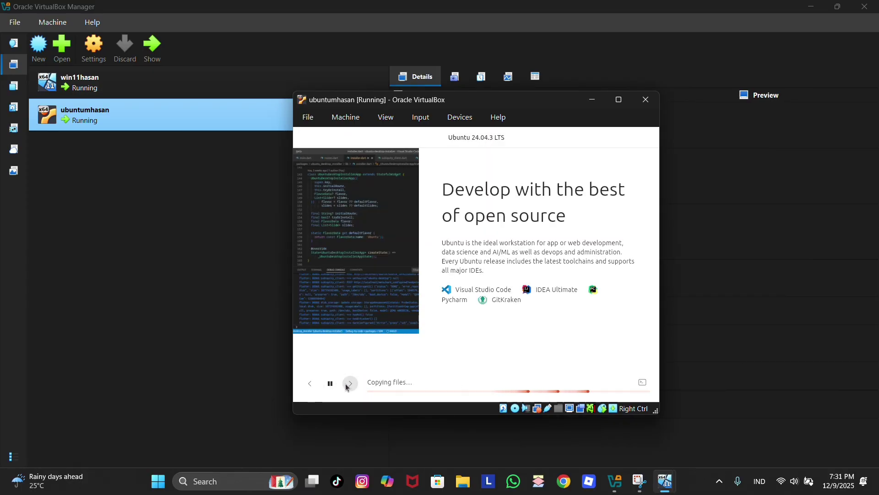
{"action": "left_click", "coordinate": [348, 386]}
{"action": "left_click", "coordinate": [348, 386]}
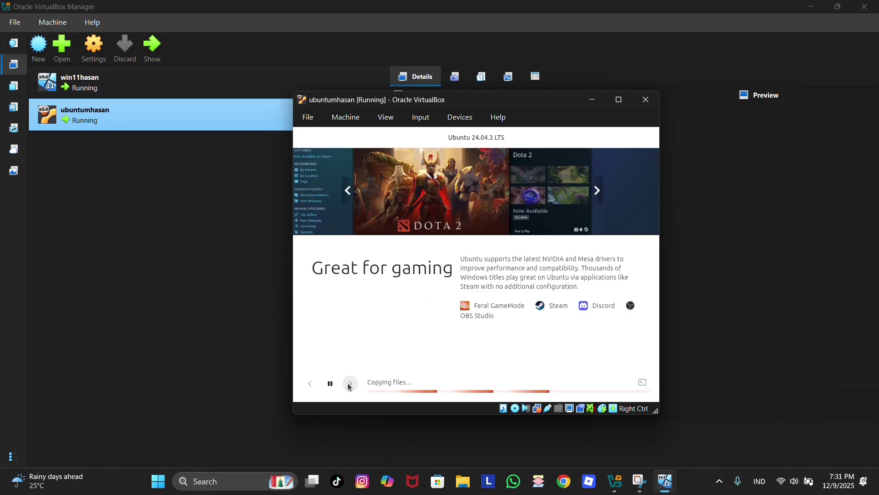
{"action": "left_click", "coordinate": [349, 386]}
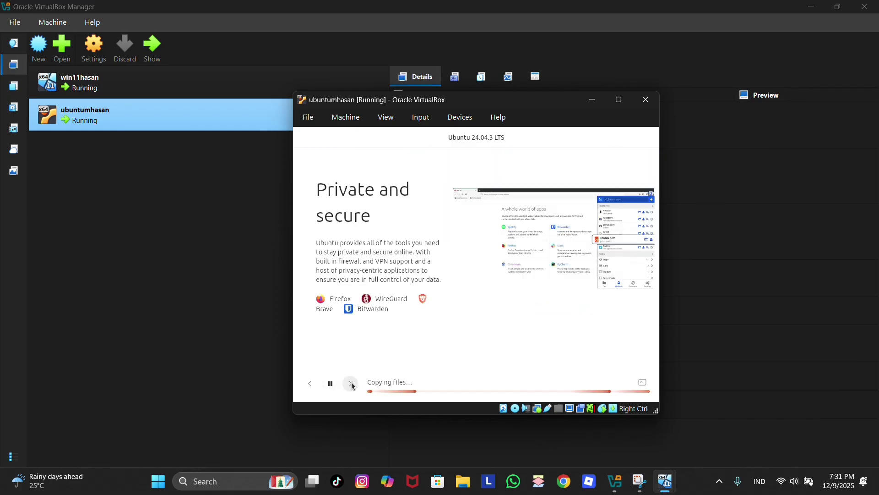
{"action": "left_click", "coordinate": [351, 385]}
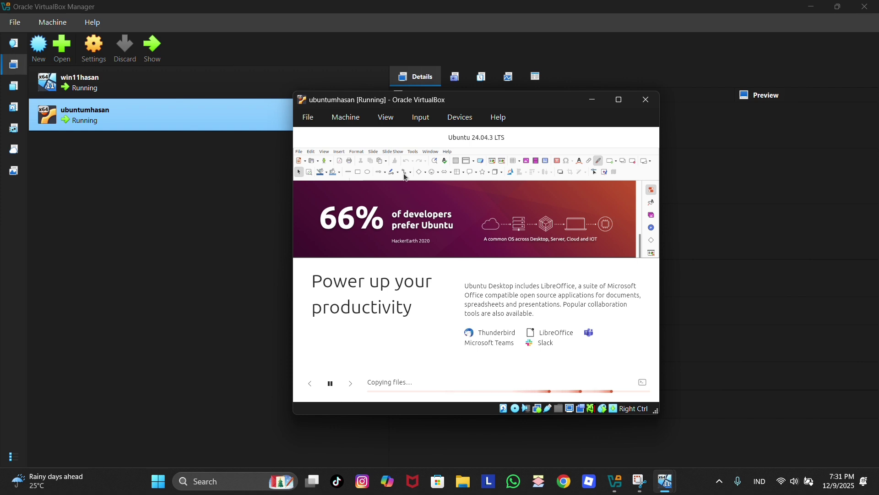
{"action": "left_click", "coordinate": [351, 384]}
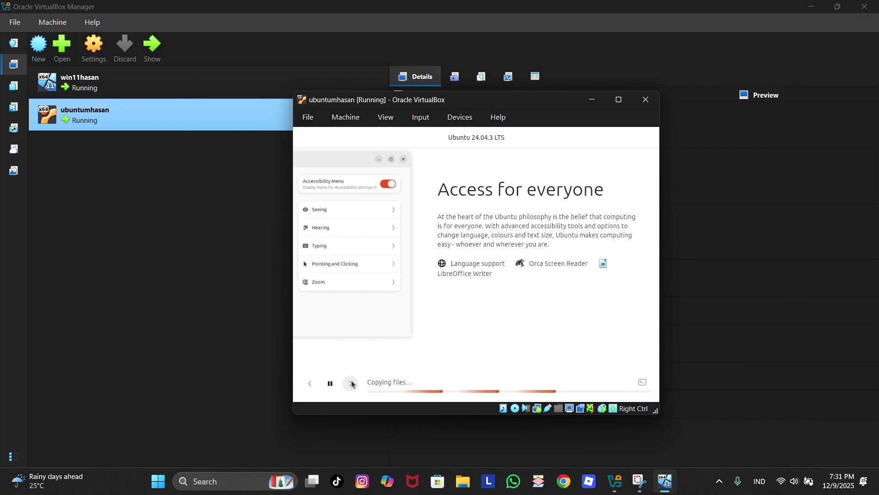
{"action": "left_click", "coordinate": [351, 384]}
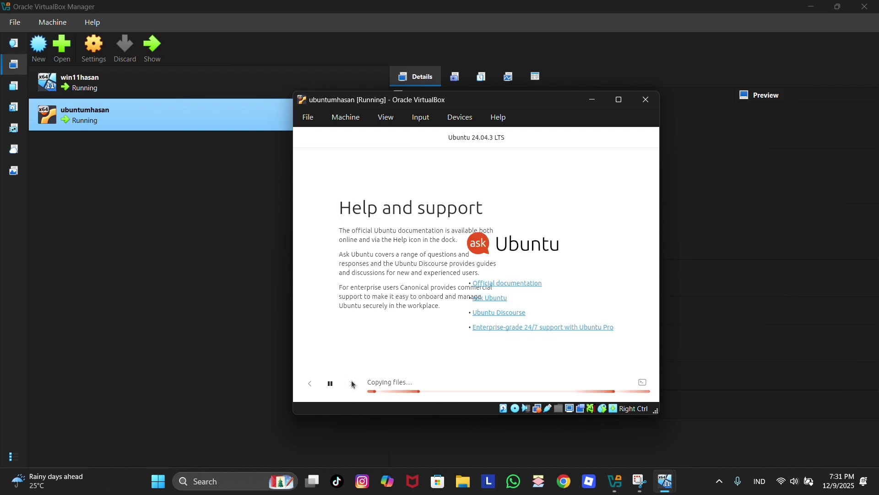
{"action": "left_click", "coordinate": [308, 383]}
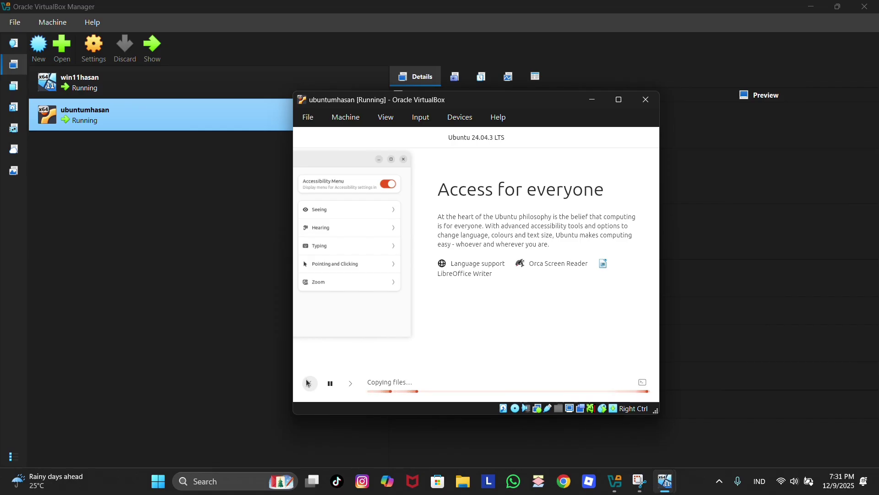
{"action": "left_click", "coordinate": [308, 383]}
{"action": "left_click", "coordinate": [309, 384]}
{"action": "left_click", "coordinate": [307, 384]}
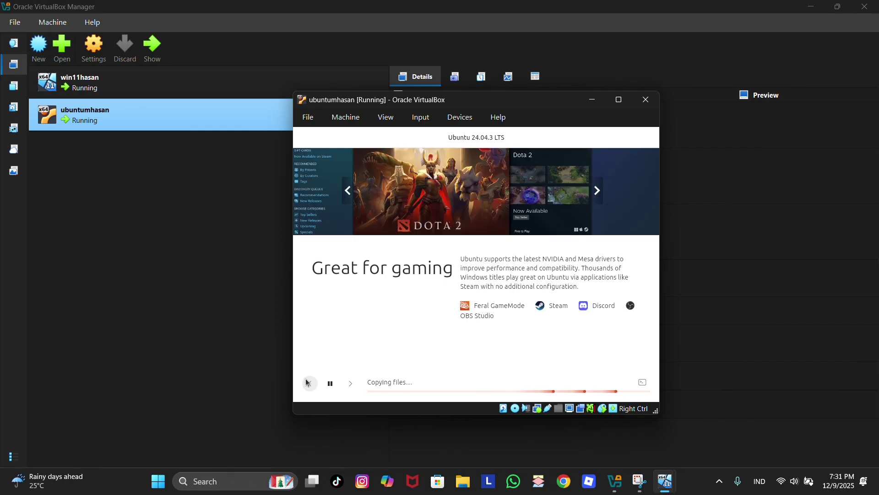
{"action": "left_click", "coordinate": [308, 384]}
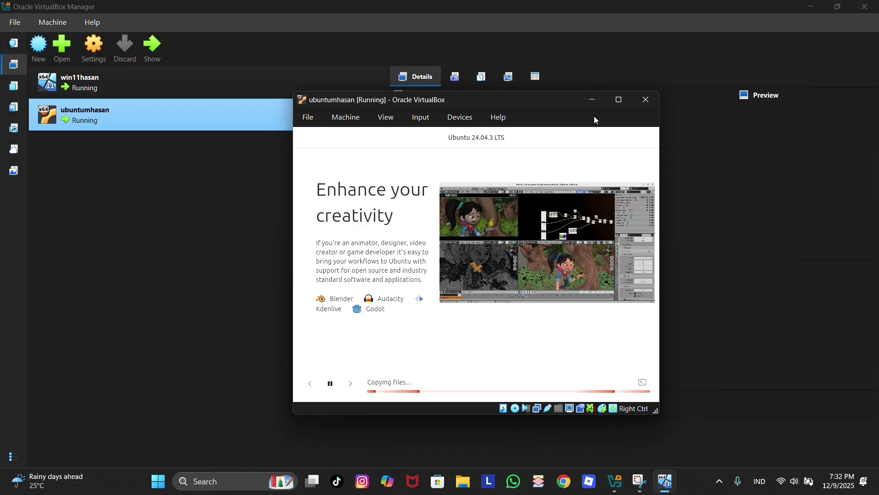
- Power off the running Ubuntu VM
{"action": "left_click", "coordinate": [652, 102]}
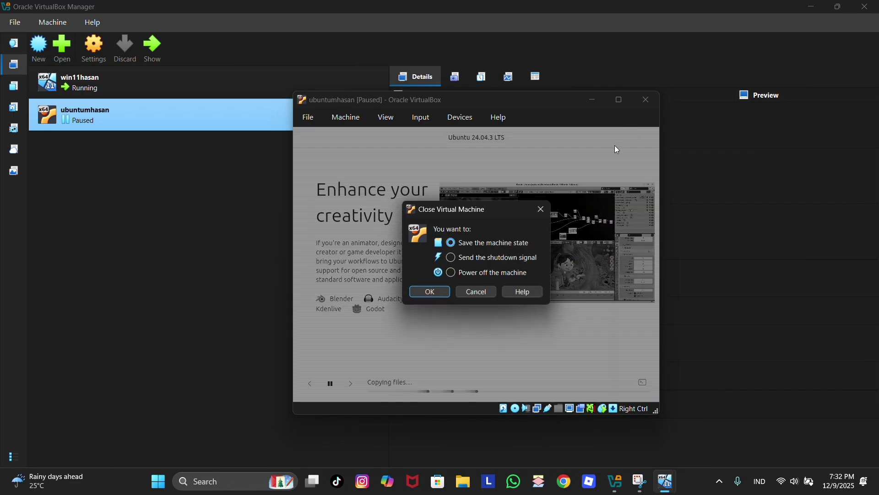
{"action": "left_click", "coordinate": [452, 273]}
{"action": "left_click", "coordinate": [432, 292]}
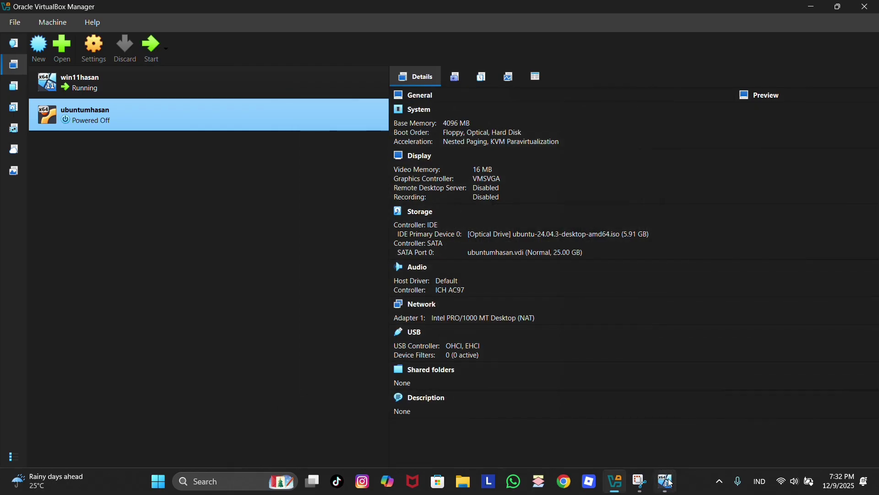
- Power off the Windows 11 VM and start it again
{"action": "left_click", "coordinate": [670, 481]}
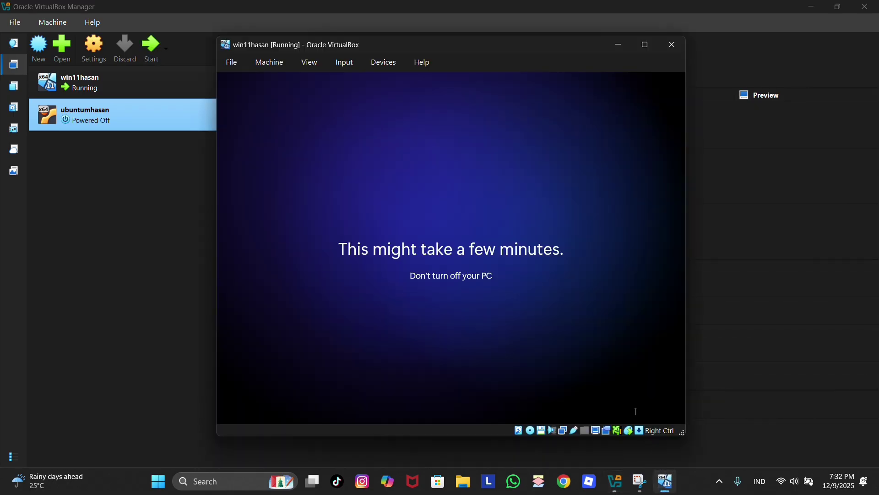
{"action": "left_click", "coordinate": [672, 46]}
{"action": "left_click", "coordinate": [419, 276]}
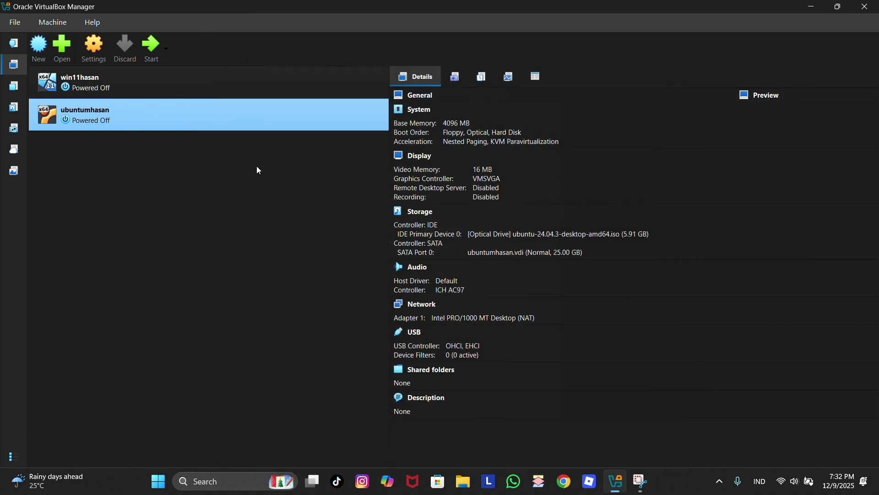
{"action": "left_click", "coordinate": [155, 79]}
{"action": "left_click", "coordinate": [146, 42]}
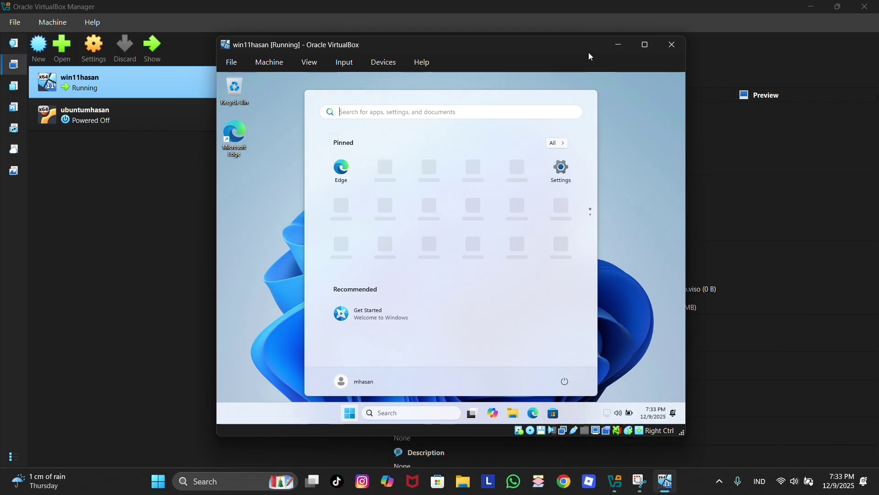
- Move the Windows 11 VM window lower, minimize it, then restore it from the taskbar
{"action": "left_click_drag", "start_coordinate": [589, 52], "coordinate": [554, 109]}
{"action": "left_click", "coordinate": [584, 101]}
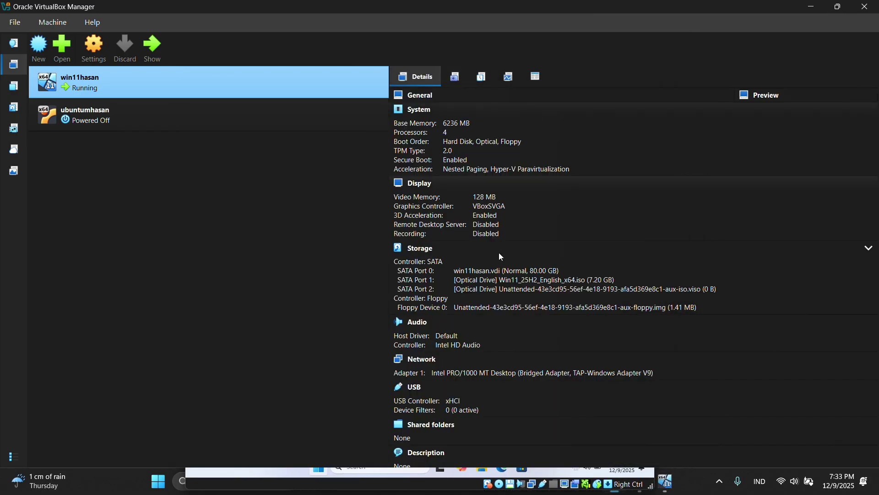
{"action": "left_click", "coordinate": [668, 481]}
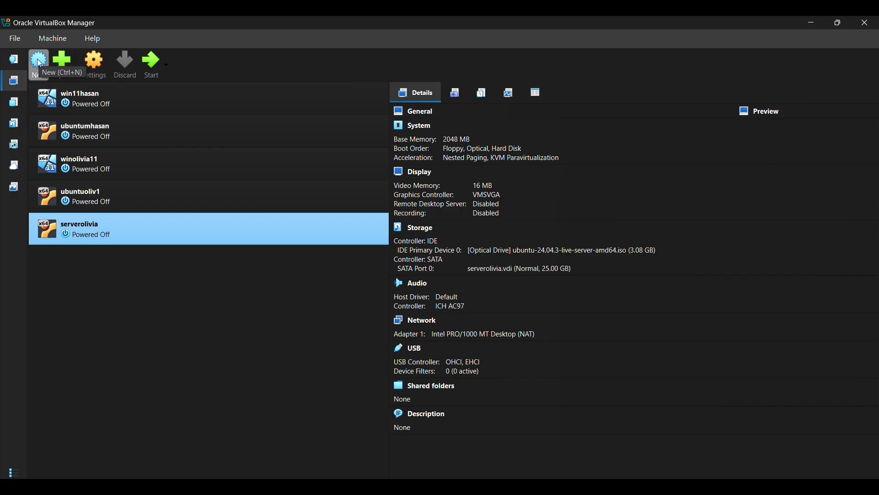
- Create a new ubuntuserver VM stored in the serverhasan folder and review the ISO Image list
{"action": "left_click", "coordinate": [39, 63]}
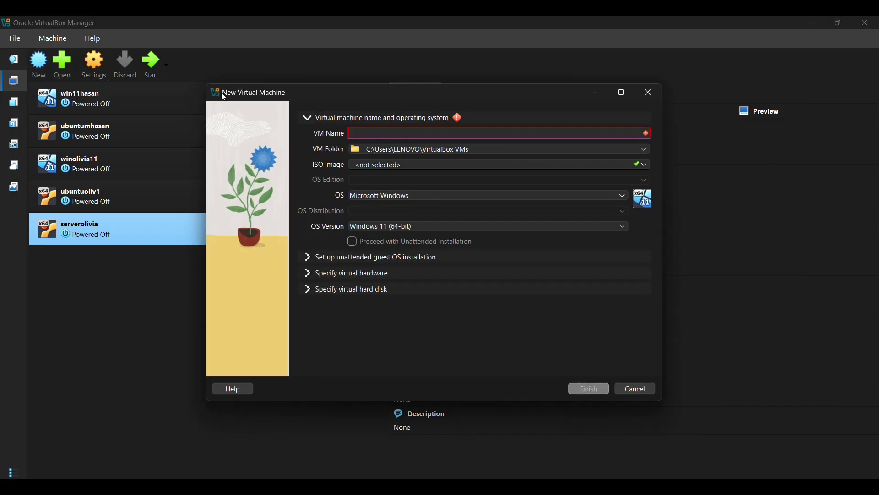
{"action": "type", "text": "u"}
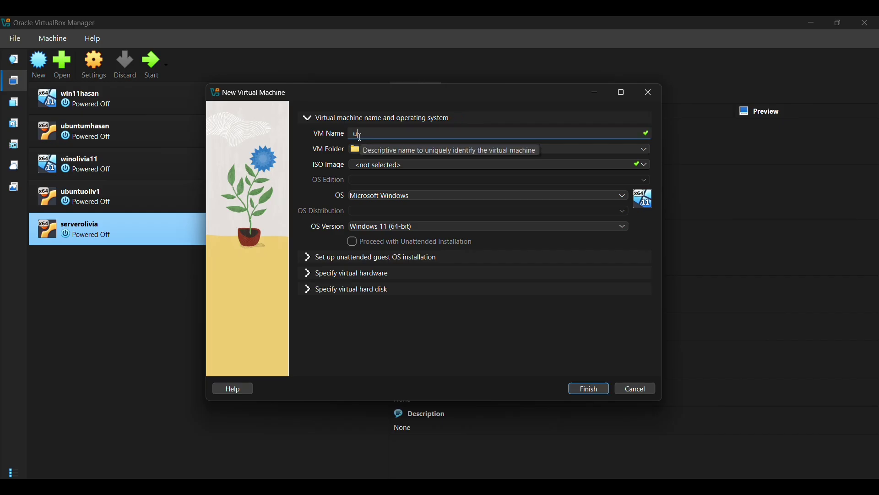
{"action": "type", "text": "buntuse"}
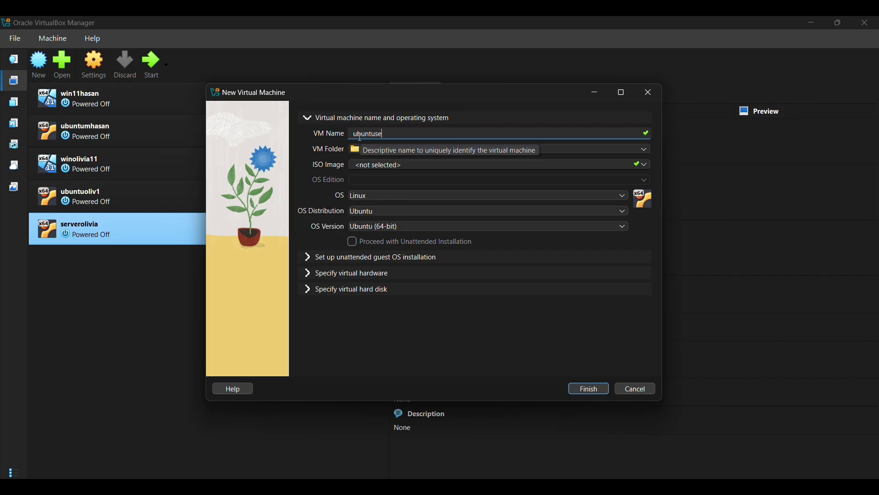
{"action": "type", "text": "rverh"}
{"action": "left_click", "coordinate": [644, 149]}
{"action": "left_click", "coordinate": [380, 172]}
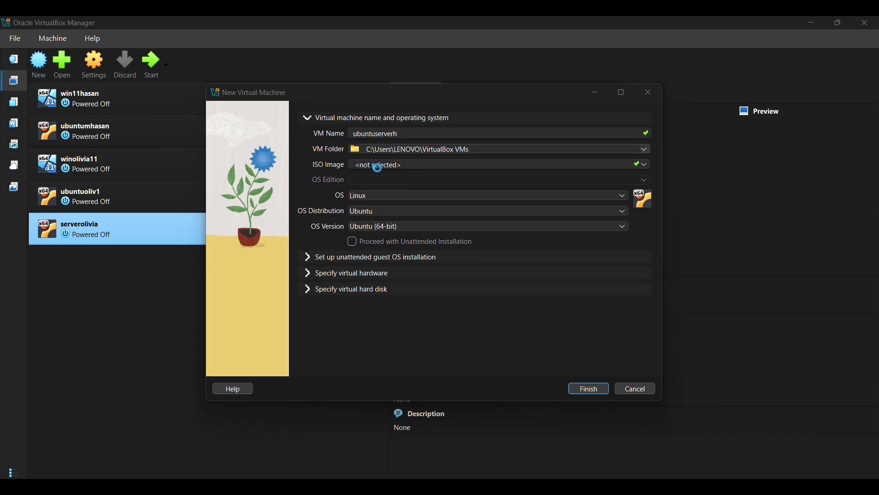
{"action": "scroll", "coordinate": [365, 239], "scroll_direction": "up", "scroll_amount": 2}
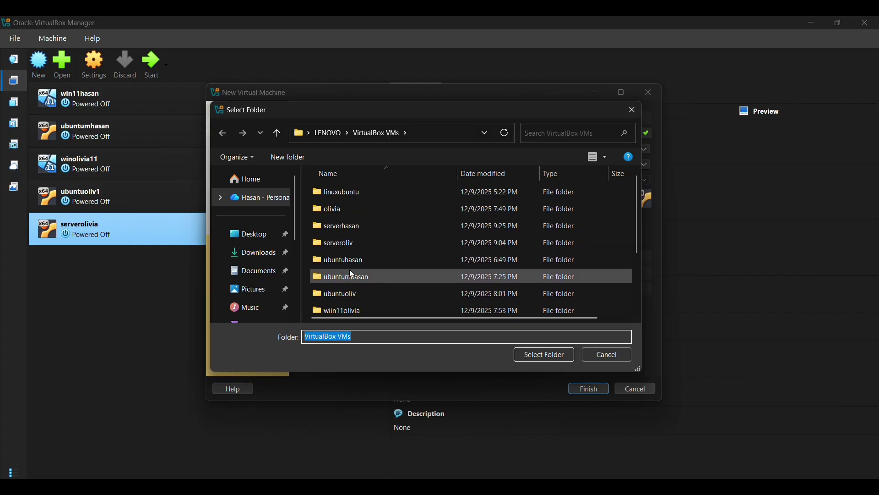
{"action": "left_click", "coordinate": [361, 228]}
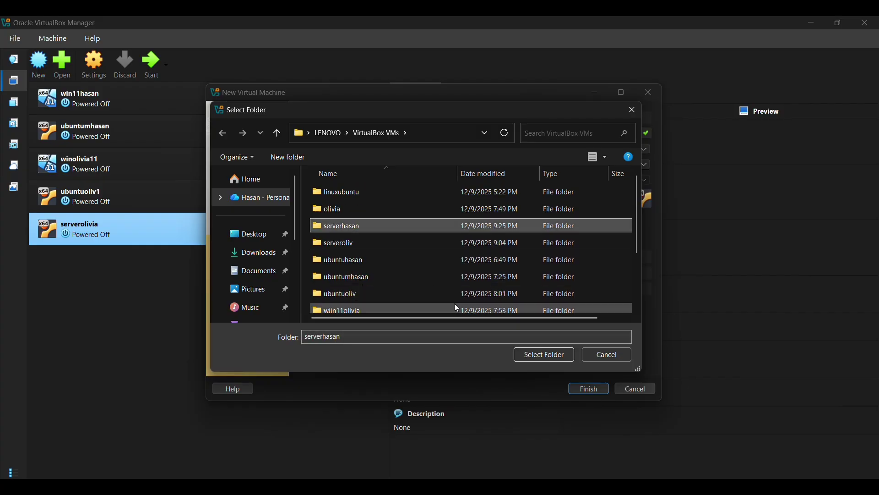
{"action": "left_click", "coordinate": [545, 354]}
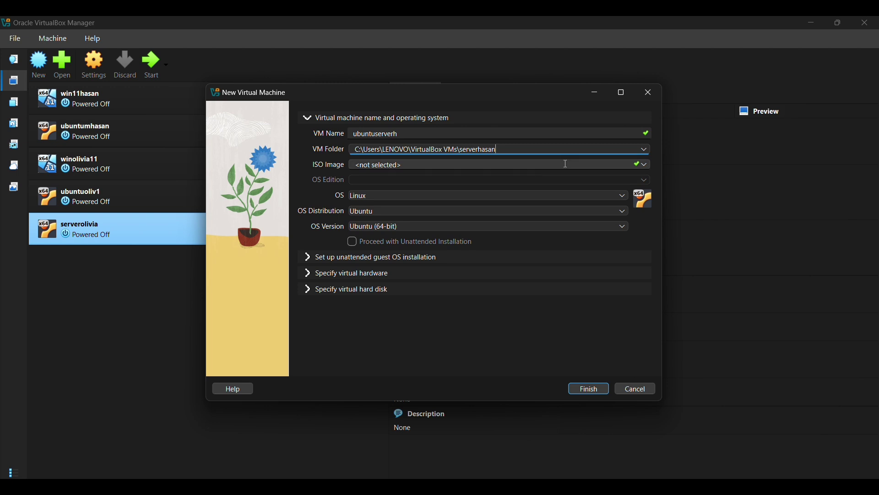
{"action": "left_click", "coordinate": [645, 166]}
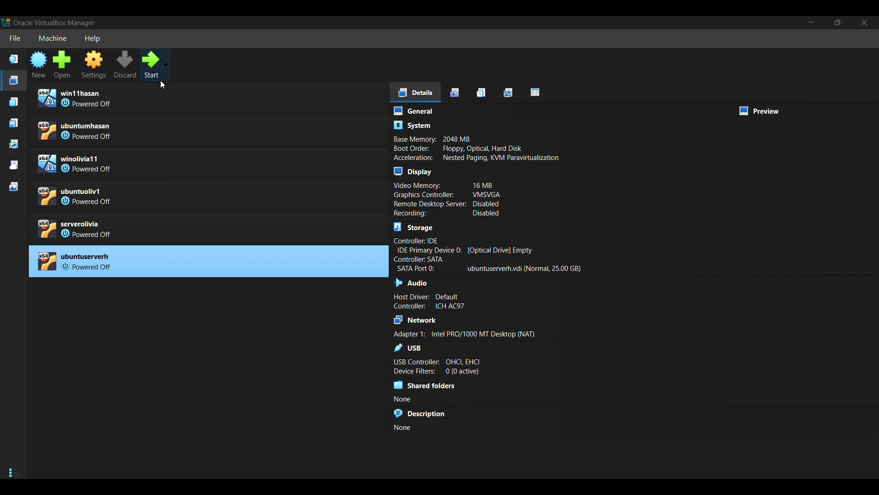
- Attach ubuntu-24.04.3-live-server-amd64.iso to ubuntuserverh's empty IDE optical drive in Storage settings
{"action": "left_click", "coordinate": [93, 64]}
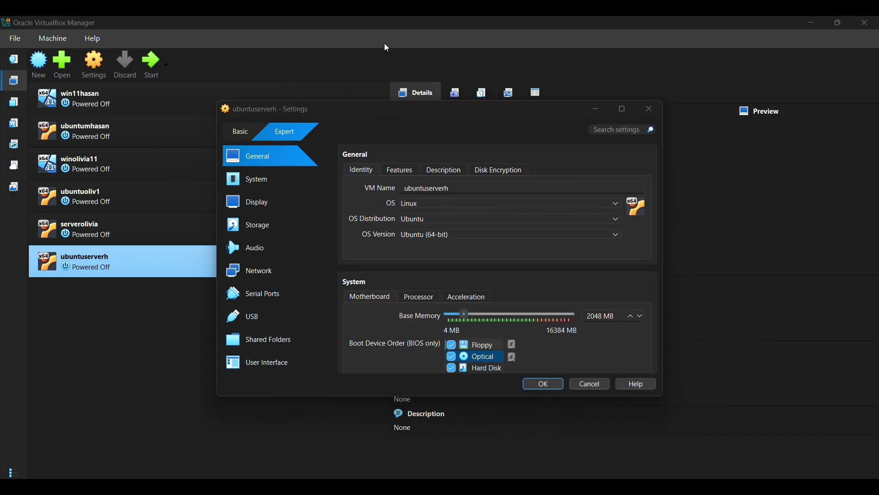
{"action": "key", "text": "Escape"}
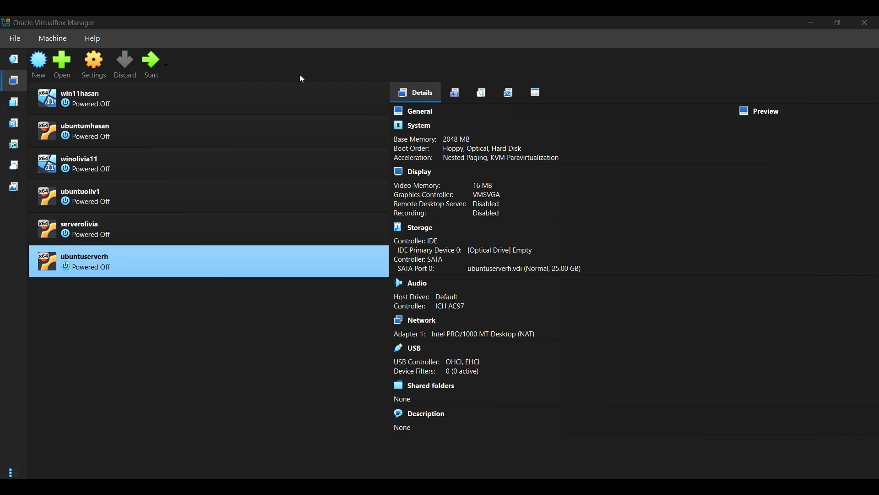
{"action": "left_click", "coordinate": [105, 61]}
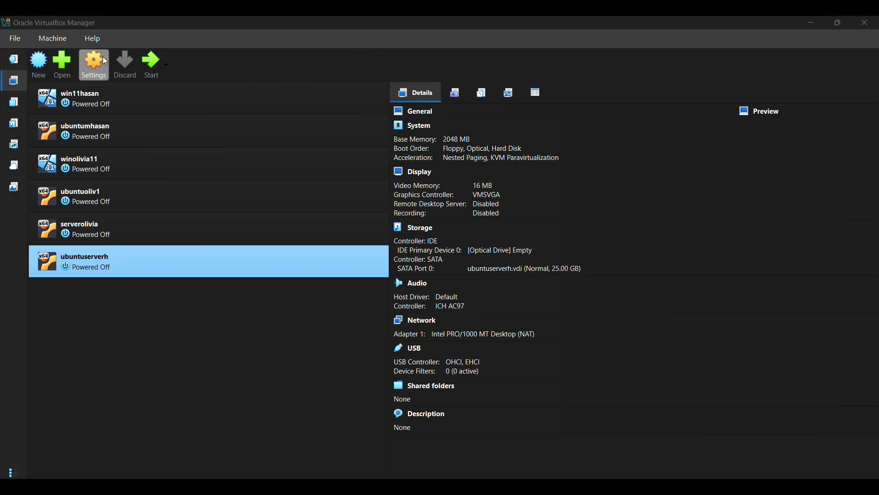
{"action": "left_click", "coordinate": [263, 226]}
{"action": "left_click", "coordinate": [377, 196]}
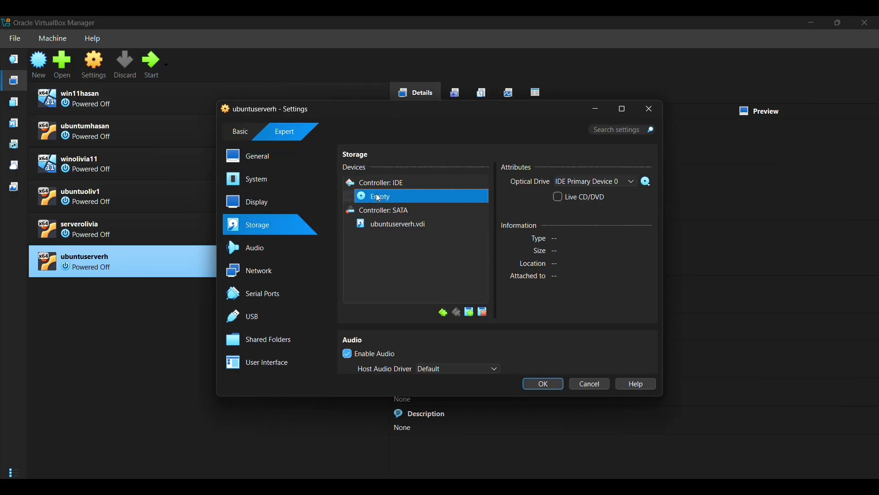
{"action": "left_click", "coordinate": [650, 183]}
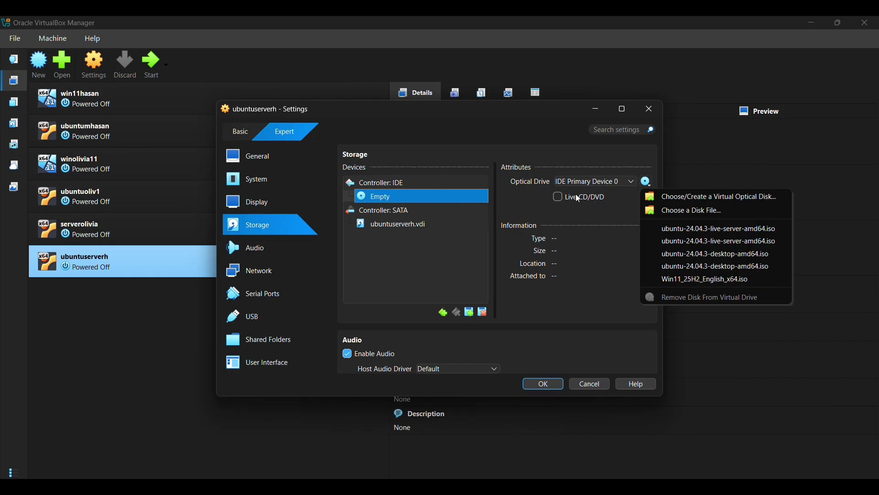
{"action": "left_click", "coordinate": [666, 211]}
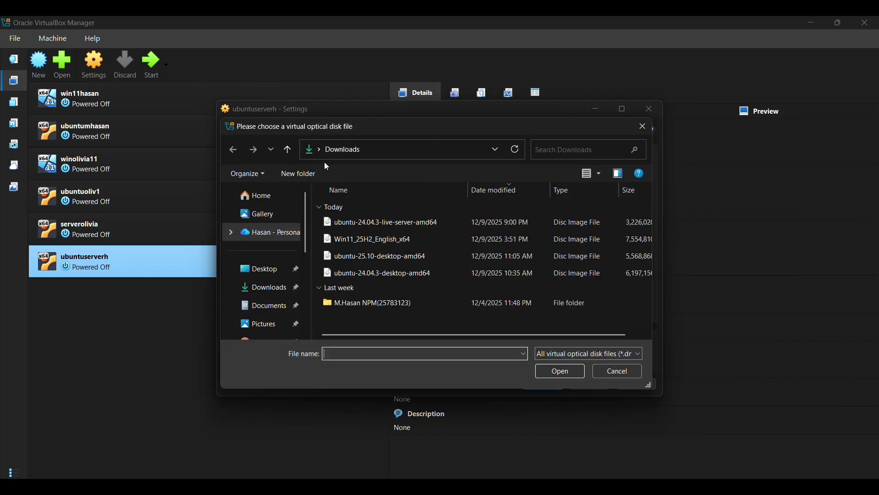
{"action": "left_click", "coordinate": [412, 221]}
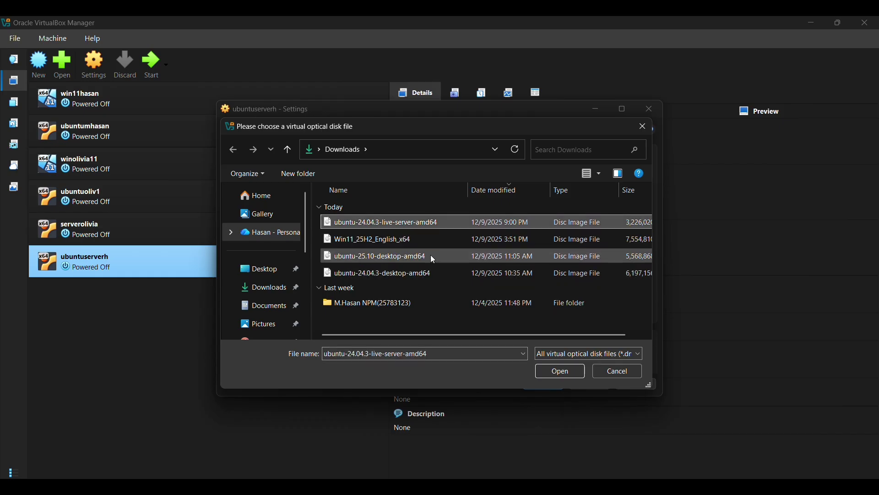
{"action": "left_click", "coordinate": [546, 370]}
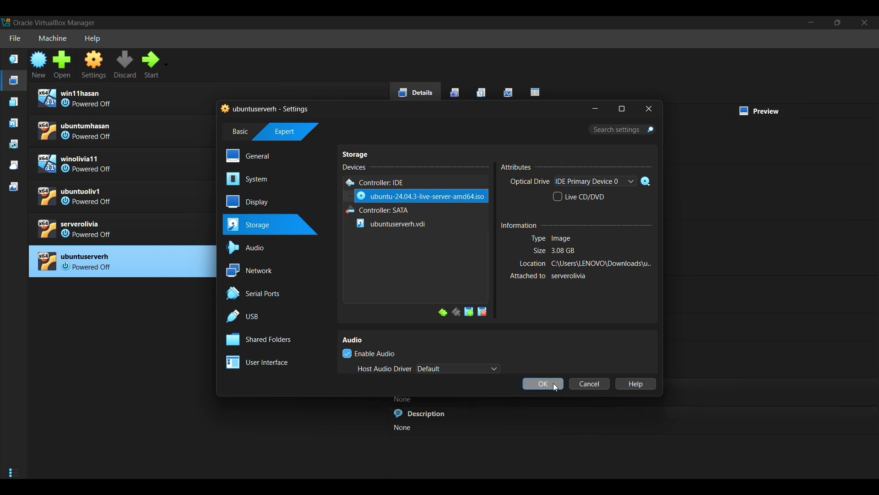
{"action": "left_click", "coordinate": [549, 384]}
- Start ubuntuserverh and maximize its window to show the GRUB menu
{"action": "left_click", "coordinate": [160, 68]}
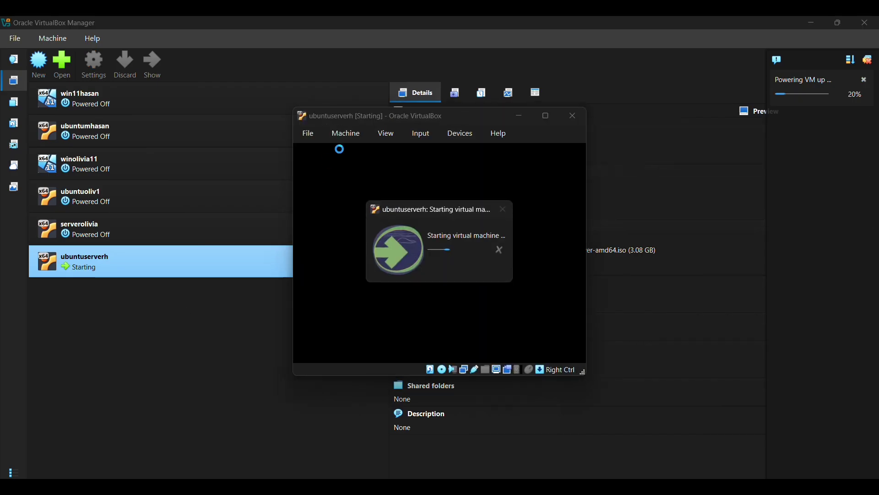
{"action": "left_click", "coordinate": [545, 115]}
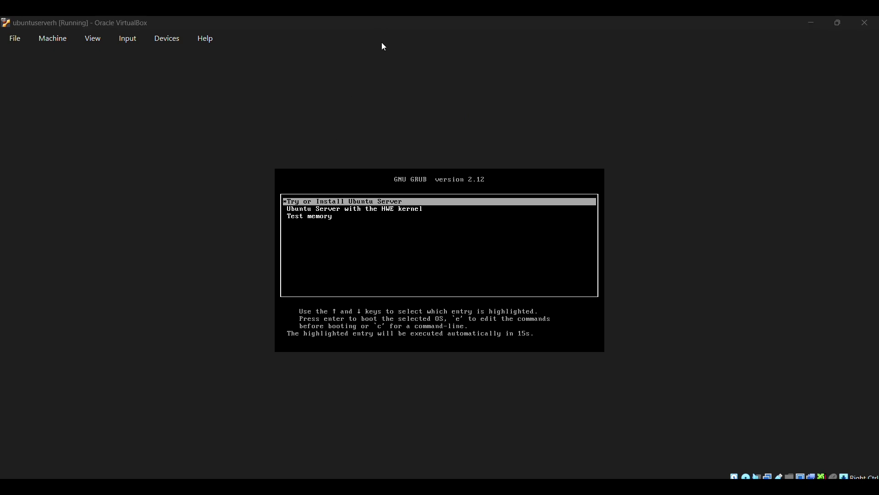
- Boot the 'Try or Install Ubuntu Server' GRUB entry
{"action": "left_click", "coordinate": [340, 183]}
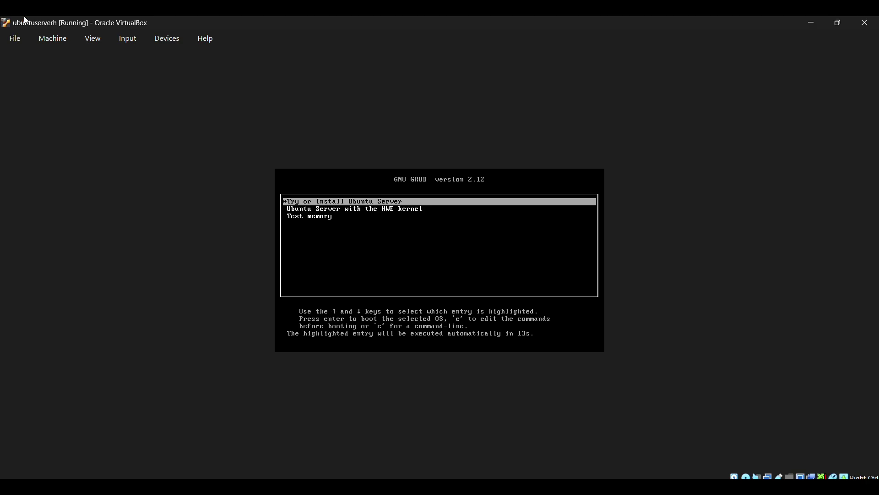
{"action": "key", "text": "Return"}
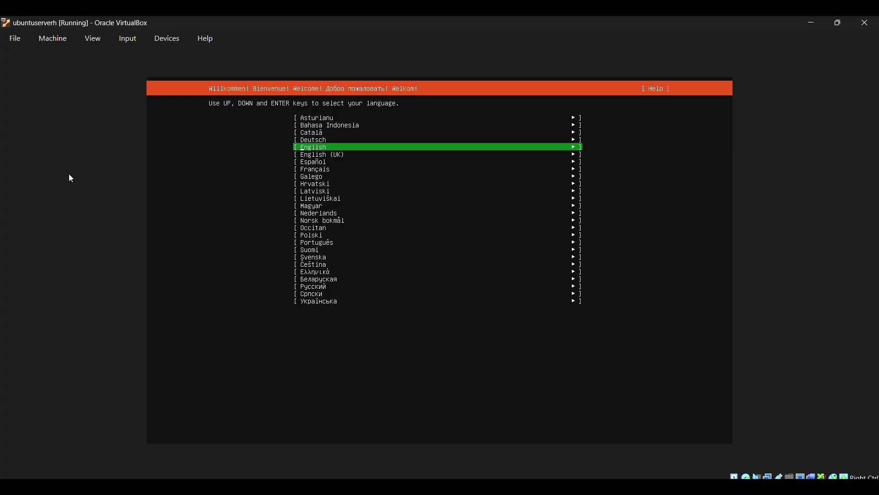
- Accept English, the English (US) keyboard, standard server install and no proxy, then skip the mirror check
{"action": "key", "text": "Return"}
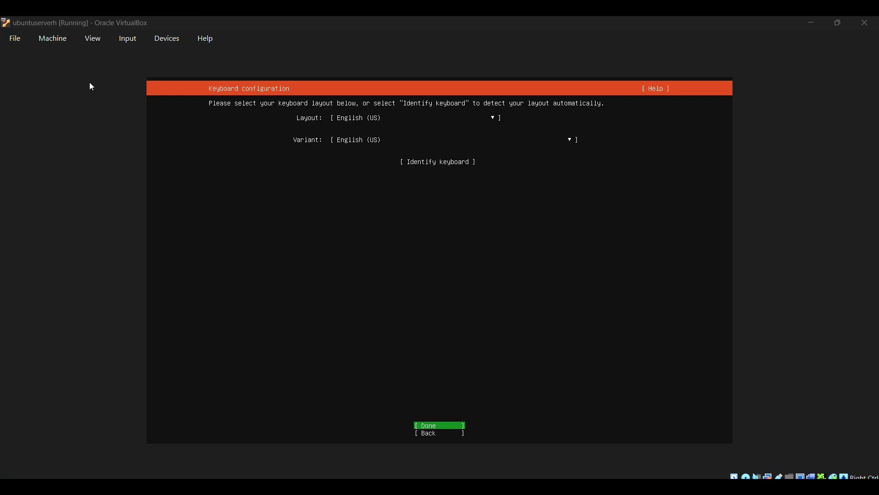
{"action": "key", "text": "Return"}
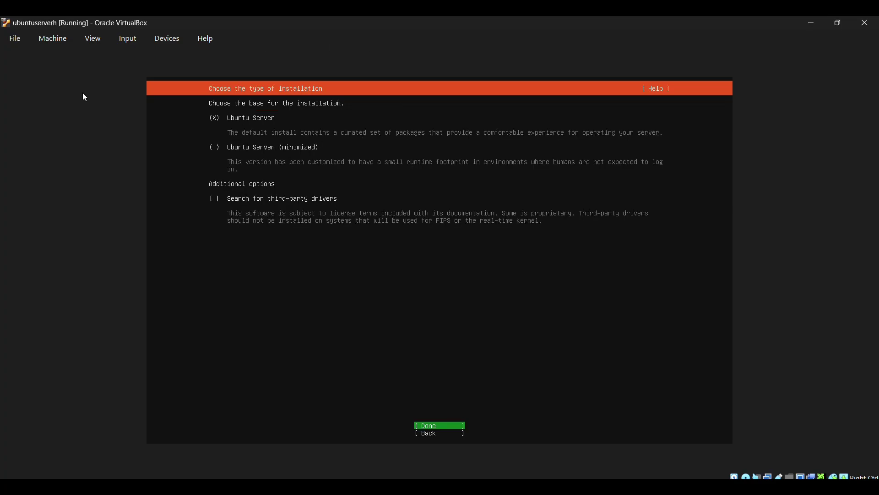
{"action": "key", "text": "Return"}
{"action": "key", "text": "Return"}
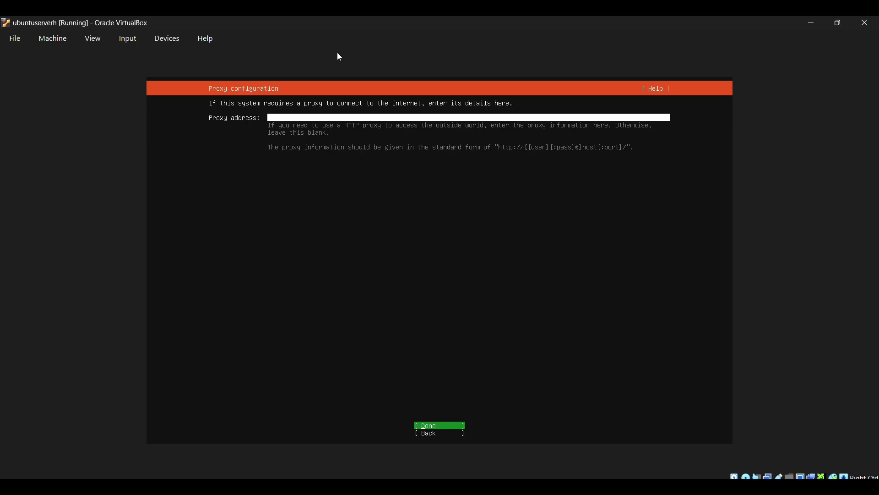
{"action": "key", "text": "Return"}
{"action": "key", "text": "Return"}
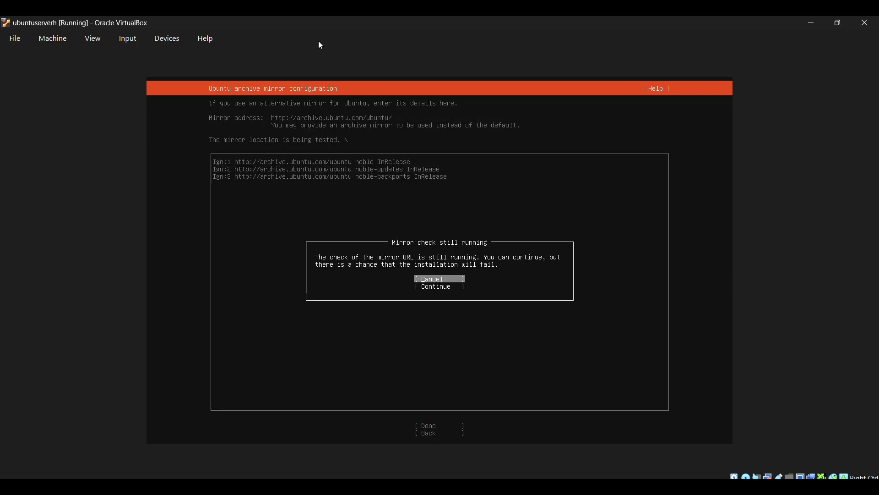
{"action": "key", "text": "Down"}
{"action": "key", "text": "Return"}
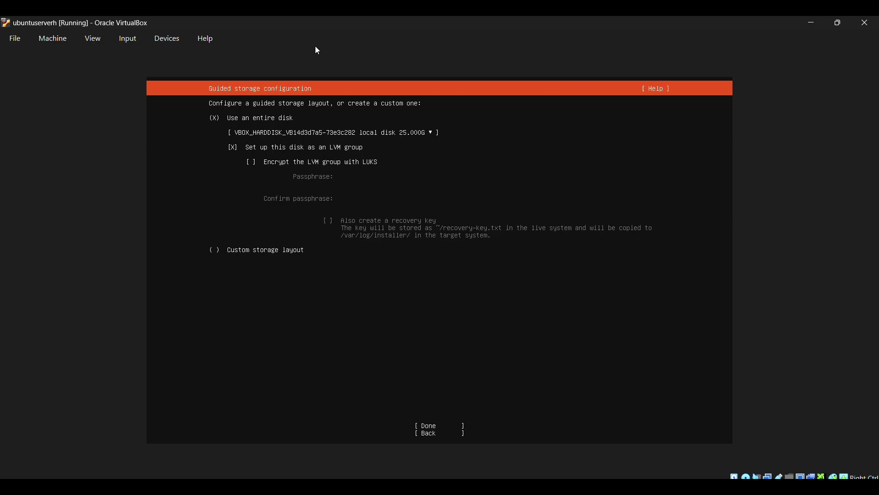
- Accept the guided whole-disk LVM layout and its summary, and confirm wiping the disk
{"action": "key", "text": "Down"}
{"action": "key", "text": "Down"}
{"action": "key", "text": "Tab"}
{"action": "key", "text": "Return"}
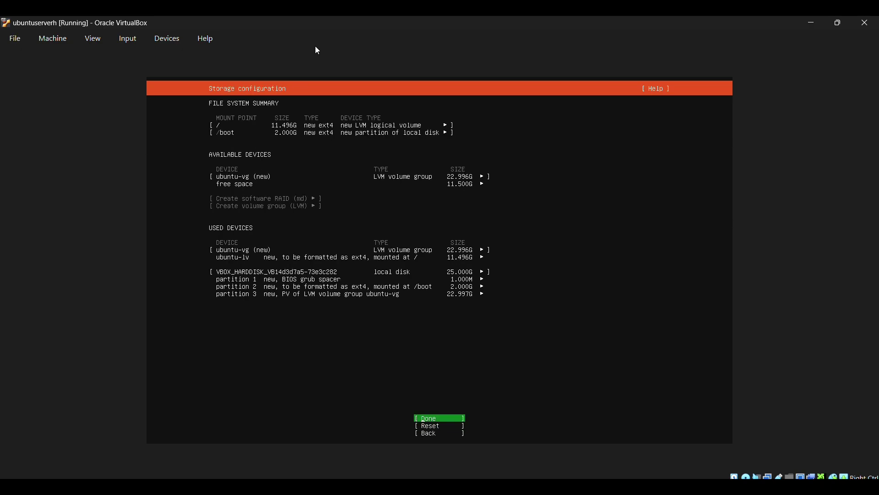
{"action": "key", "text": "Return"}
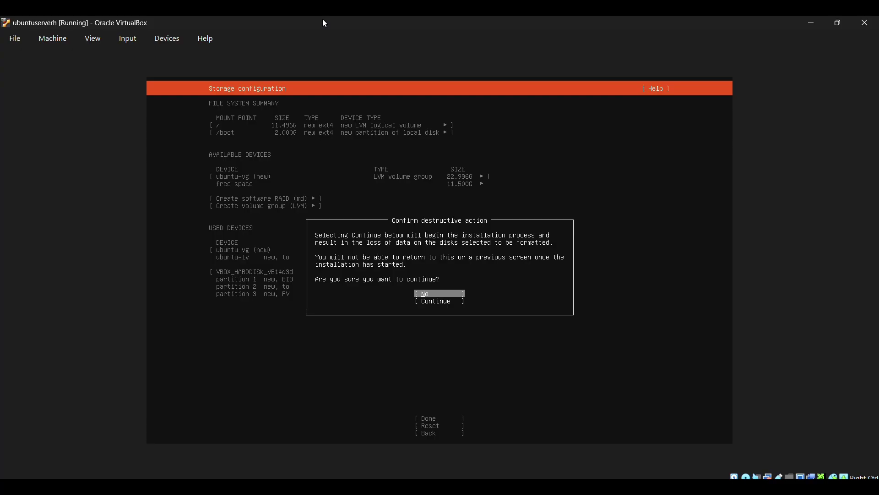
{"action": "key", "text": "Down"}
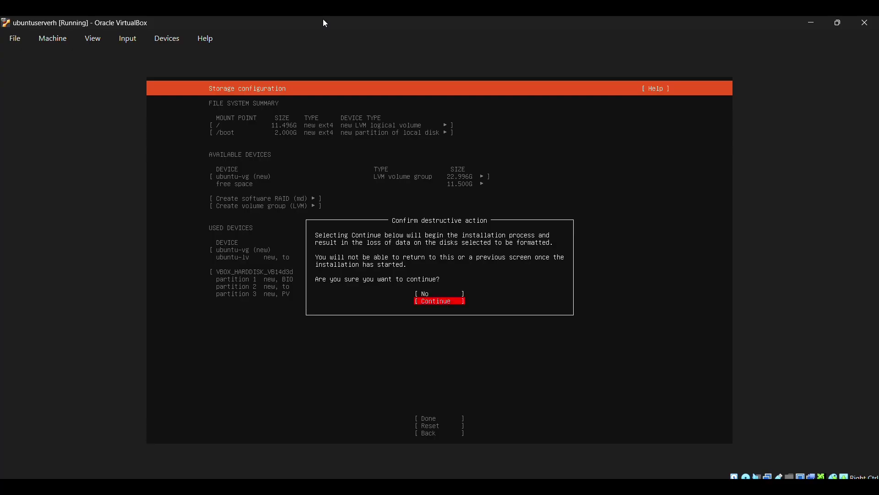
{"action": "key", "text": "Return"}
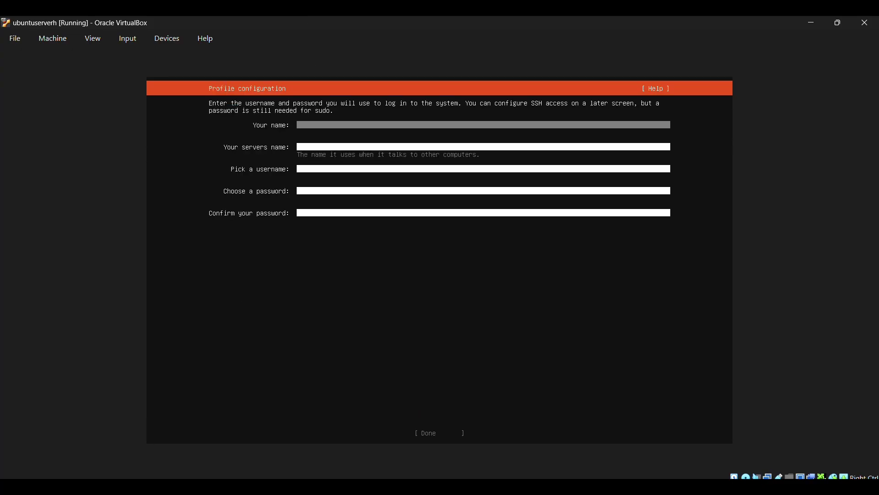